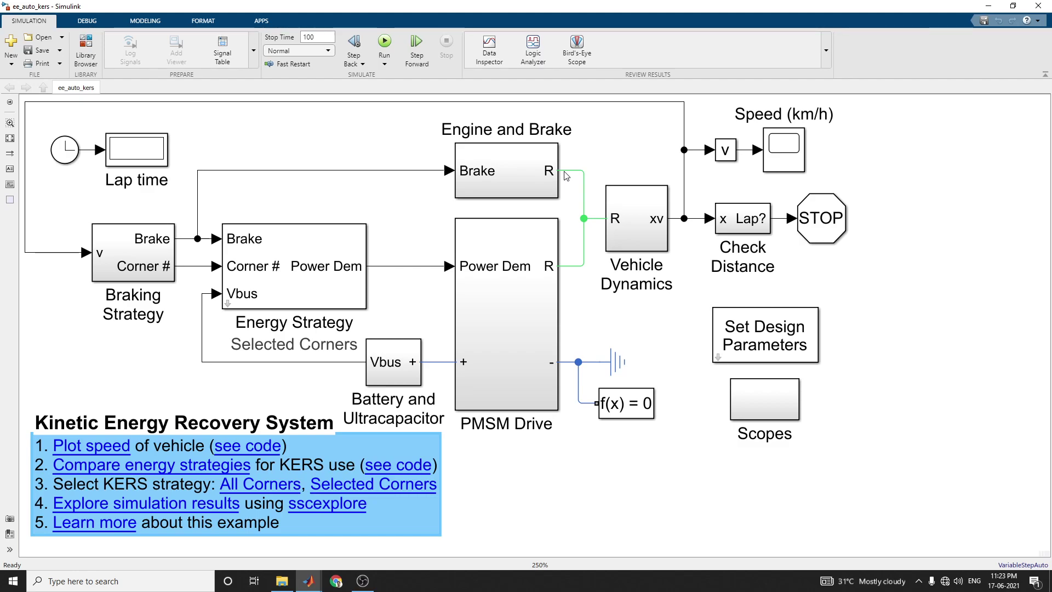
# Step: Run the simulation of the Kinetic Energy Recovery System model
pyautogui.click(385, 42)
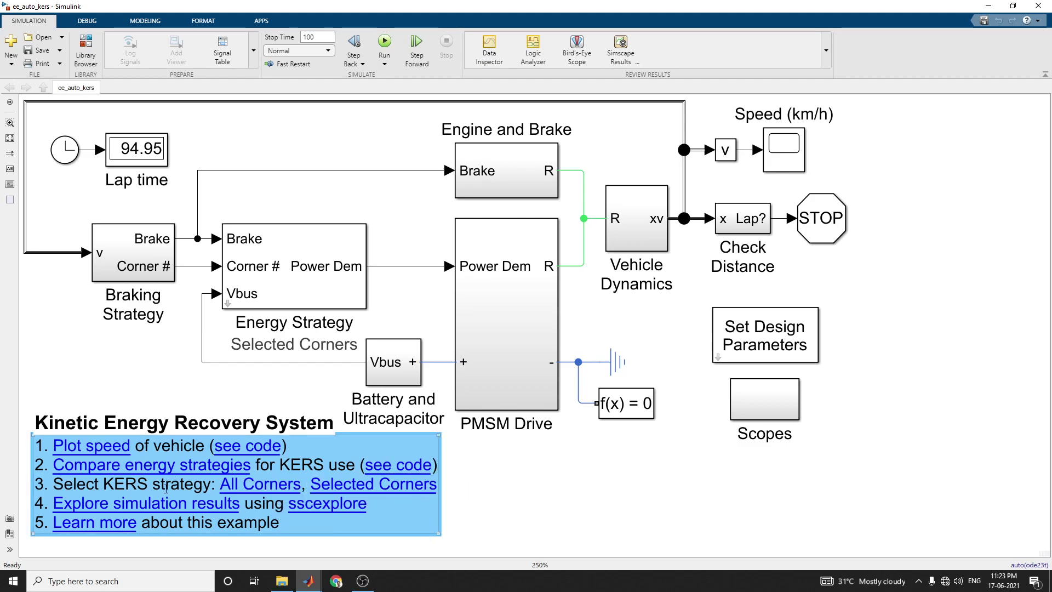
pyautogui.click(634, 397)
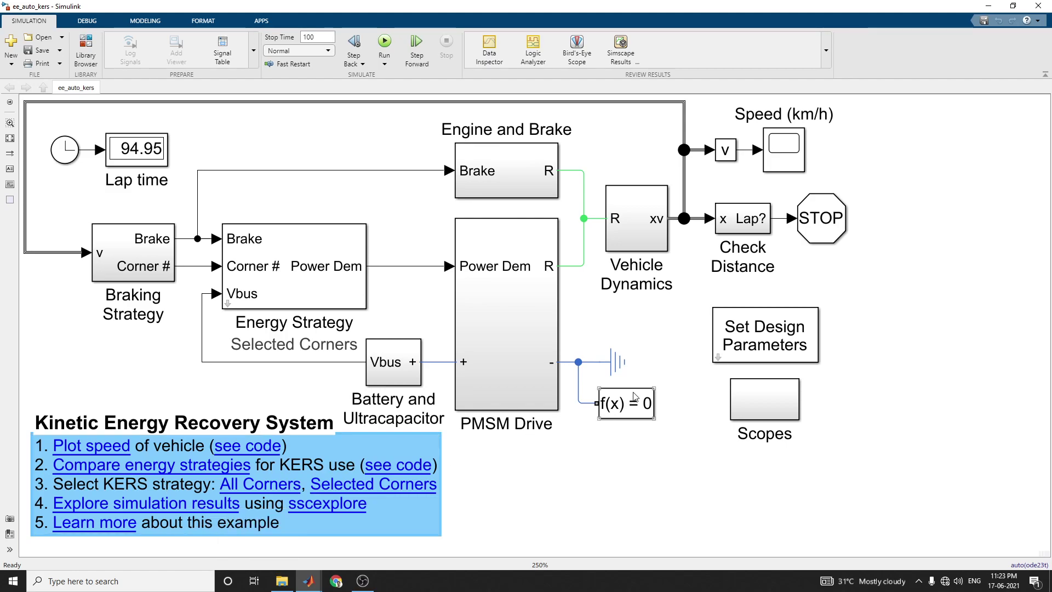
pyautogui.click(359, 492)
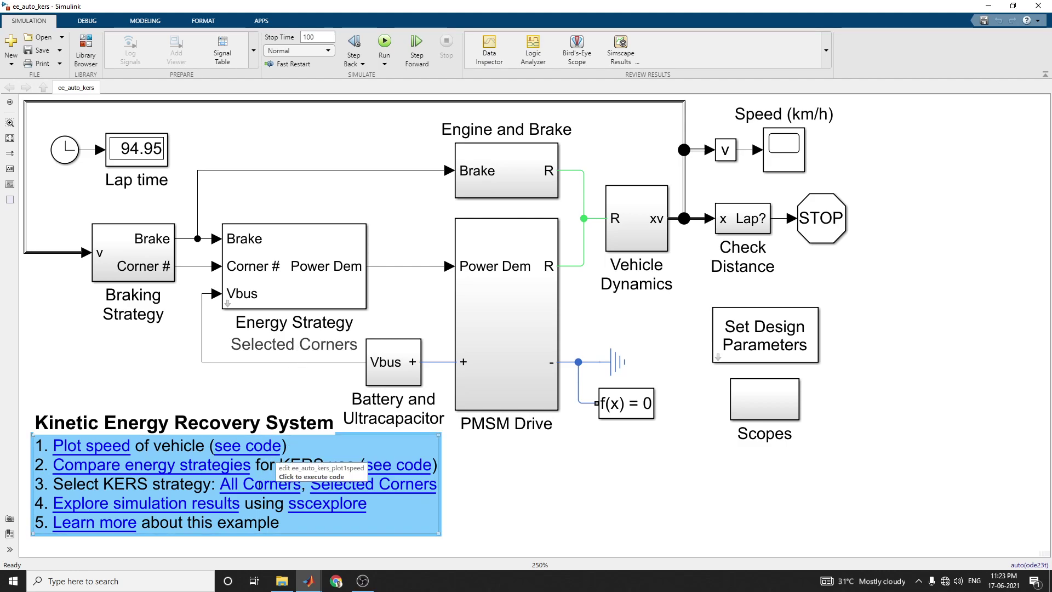
pyautogui.click(545, 482)
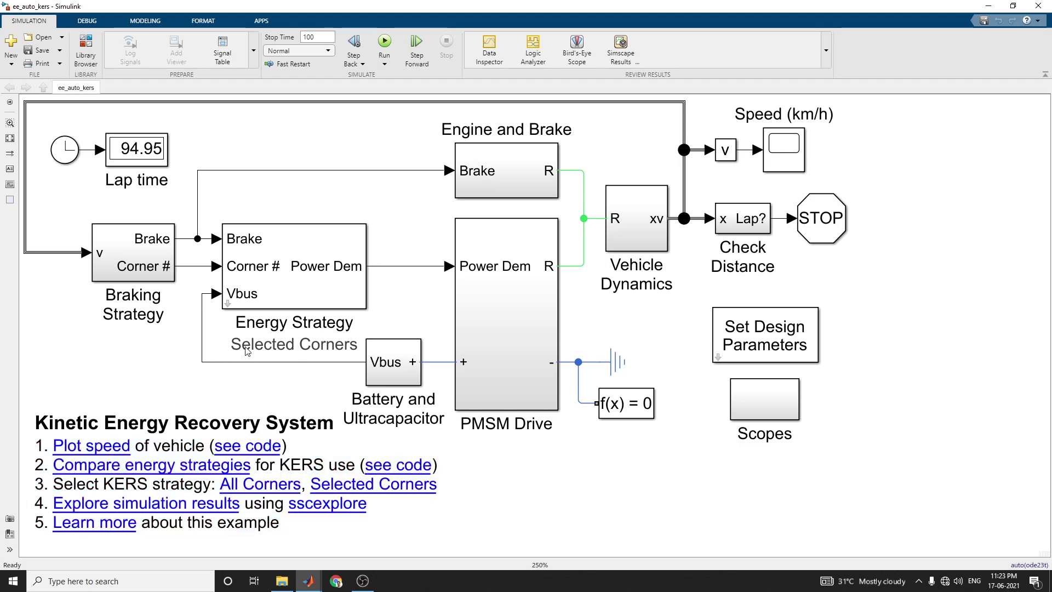
# Step: Switch the KERS strategy to All Corners and back to Selected Corners
pyautogui.click(263, 490)
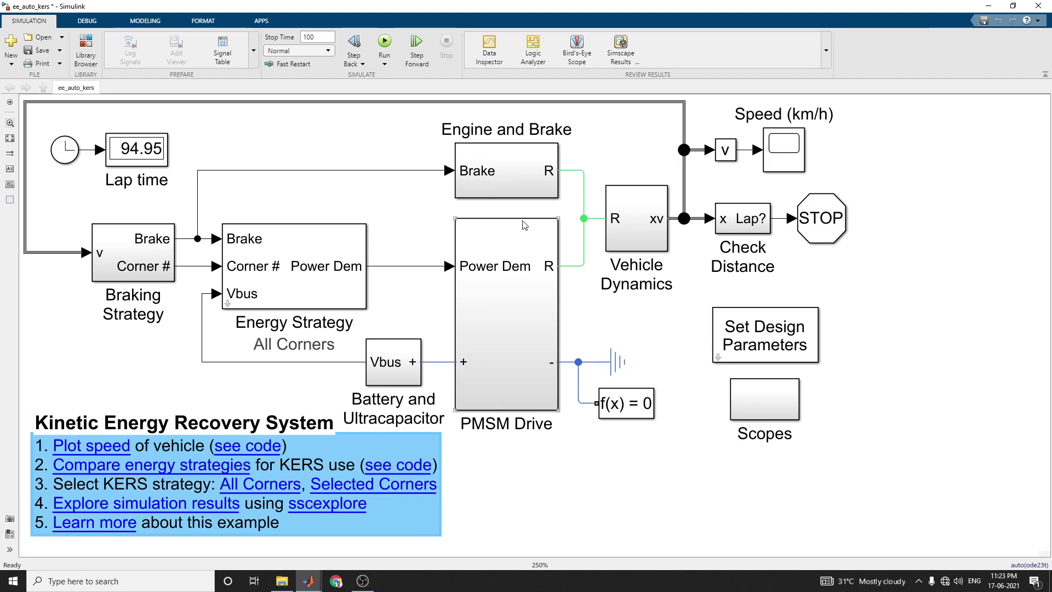
pyautogui.click(346, 485)
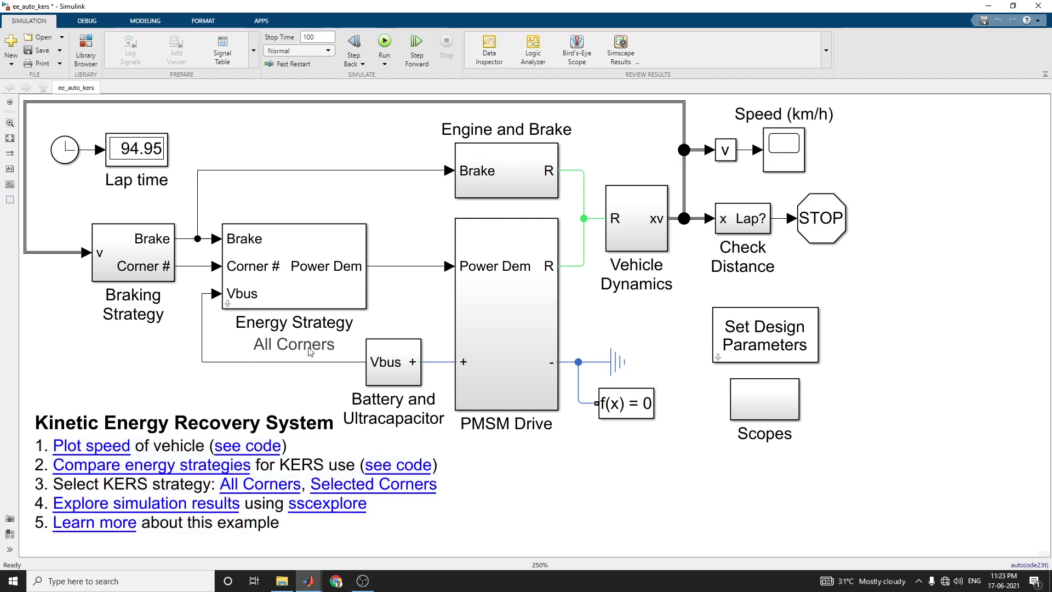
pyautogui.click(373, 484)
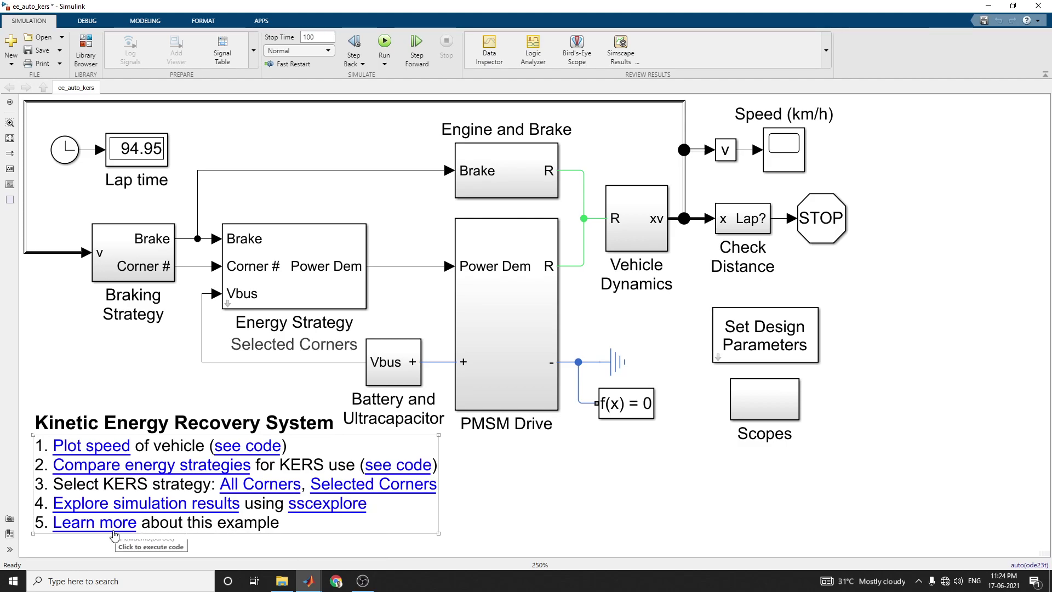
# Step: Plot the vehicle speed and brake results for Selected Corners, enlarge the figure to examine it, and close it
pyautogui.click(109, 450)
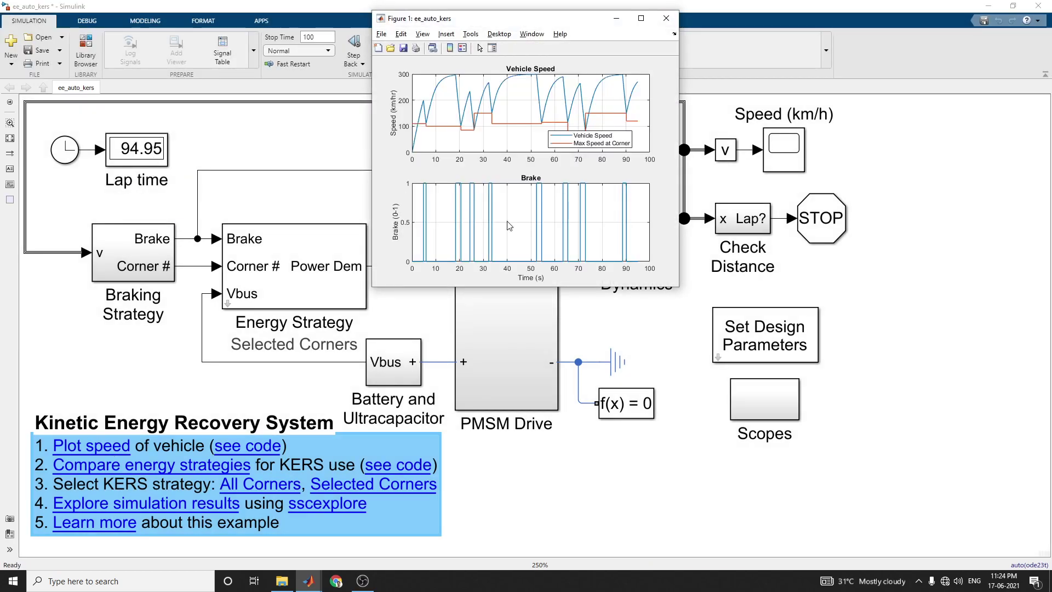
pyautogui.moveTo(678, 289); pyautogui.dragTo(995, 458)
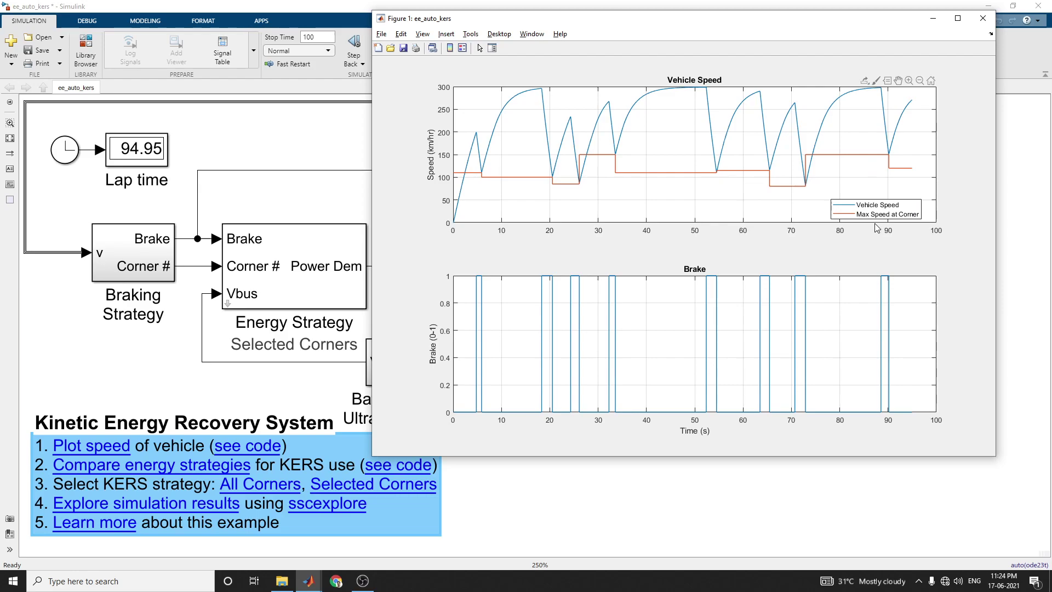
pyautogui.click(95, 454)
pyautogui.click(983, 19)
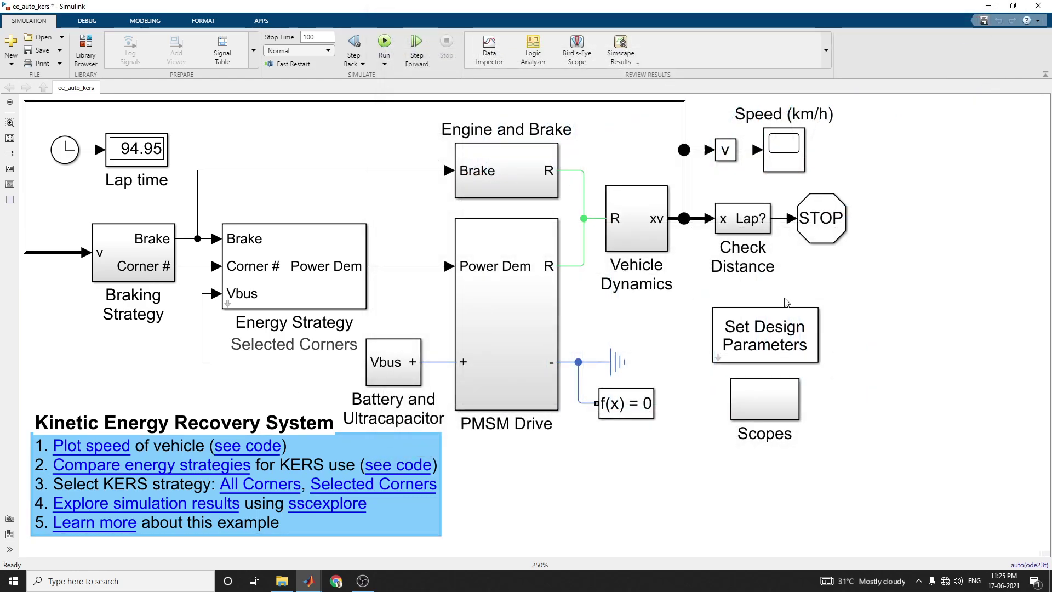
# Step: Examine the Ultracapacitor & battery currents scope inside the Scopes subsystem at full size and close it
pyautogui.doubleClick(771, 408)
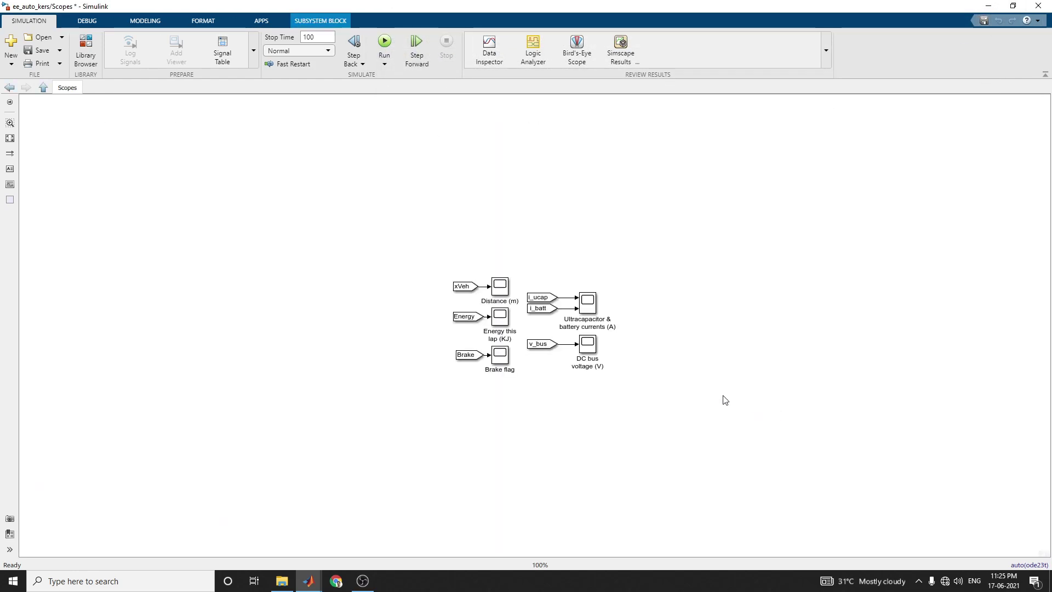
pyautogui.click(593, 305)
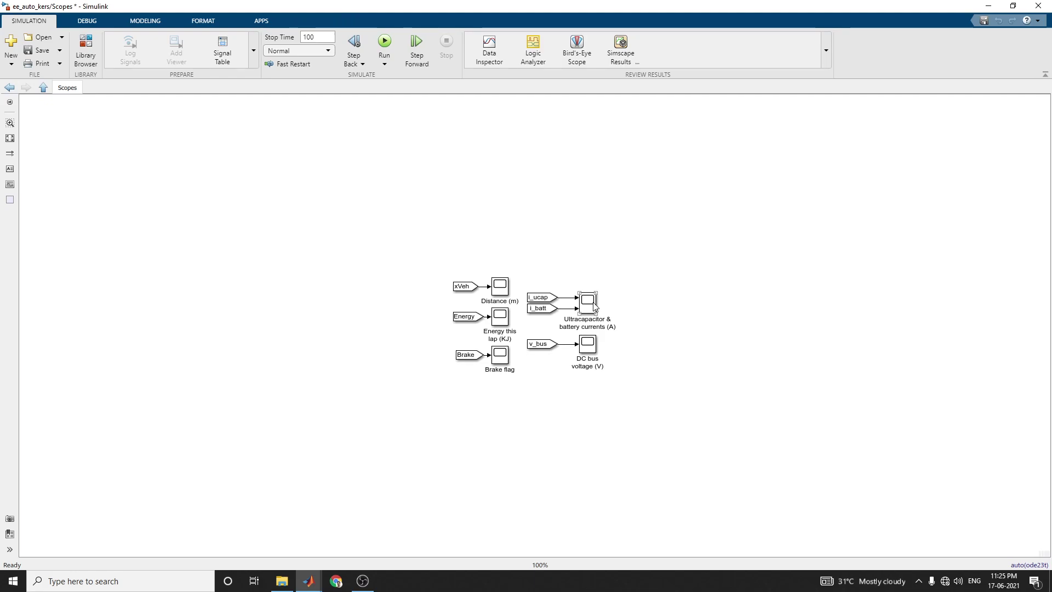
pyautogui.doubleClick(594, 305)
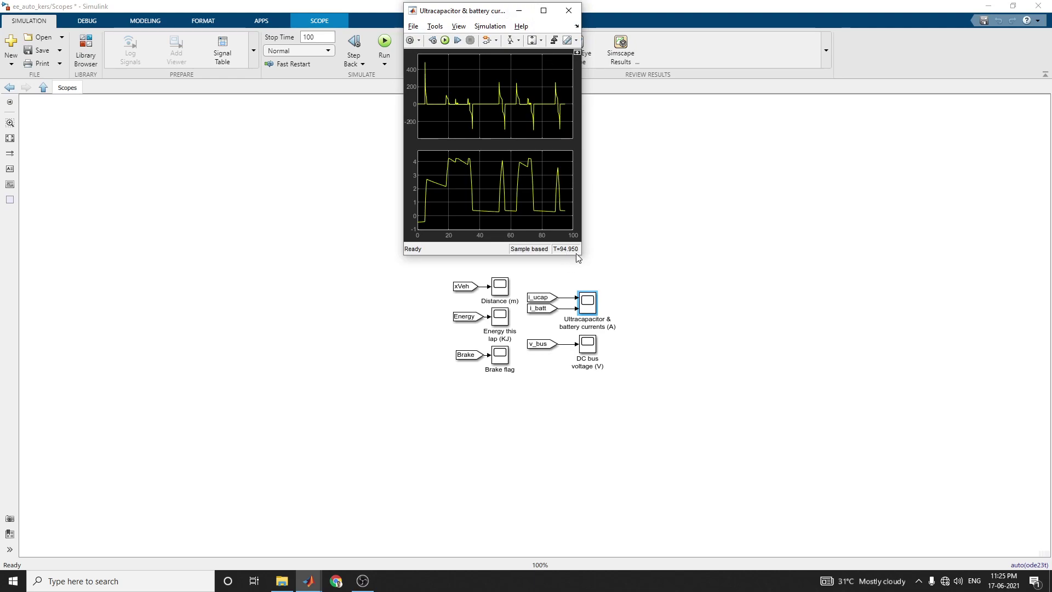
pyautogui.moveTo(579, 252); pyautogui.dragTo(738, 263)
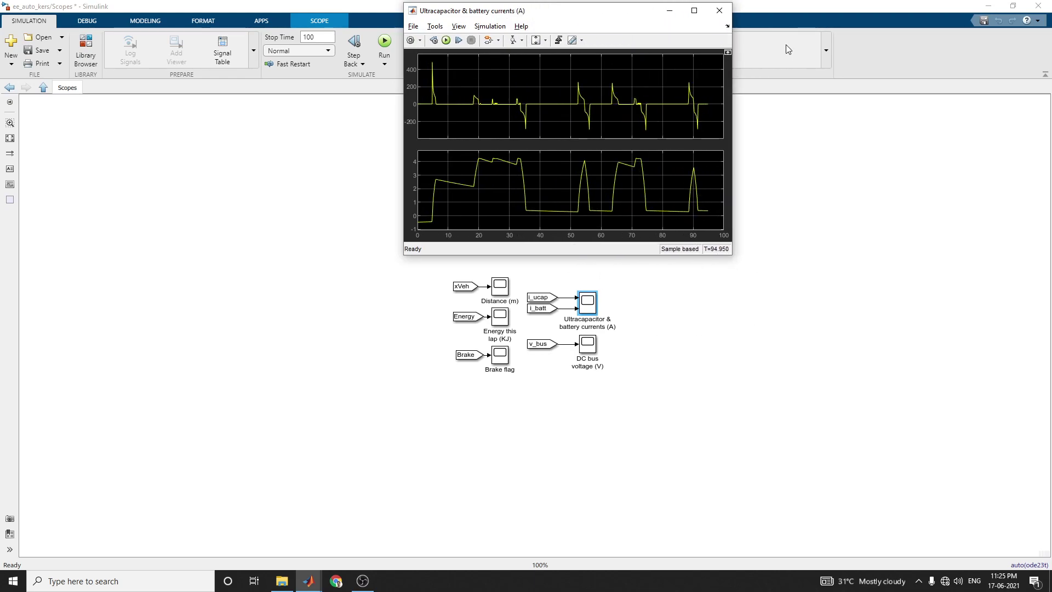
pyautogui.click(706, 18)
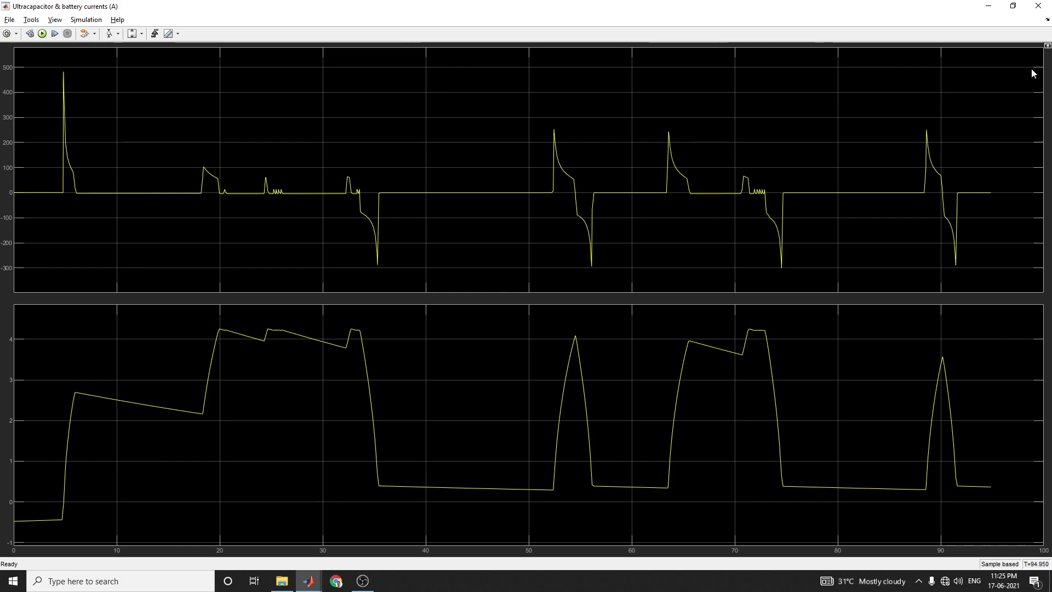
pyautogui.click(1038, 6)
# Step: Examine the Energy this lap scope at full size with its Y axis scaled to the data, and close it
pyautogui.doubleClick(505, 291)
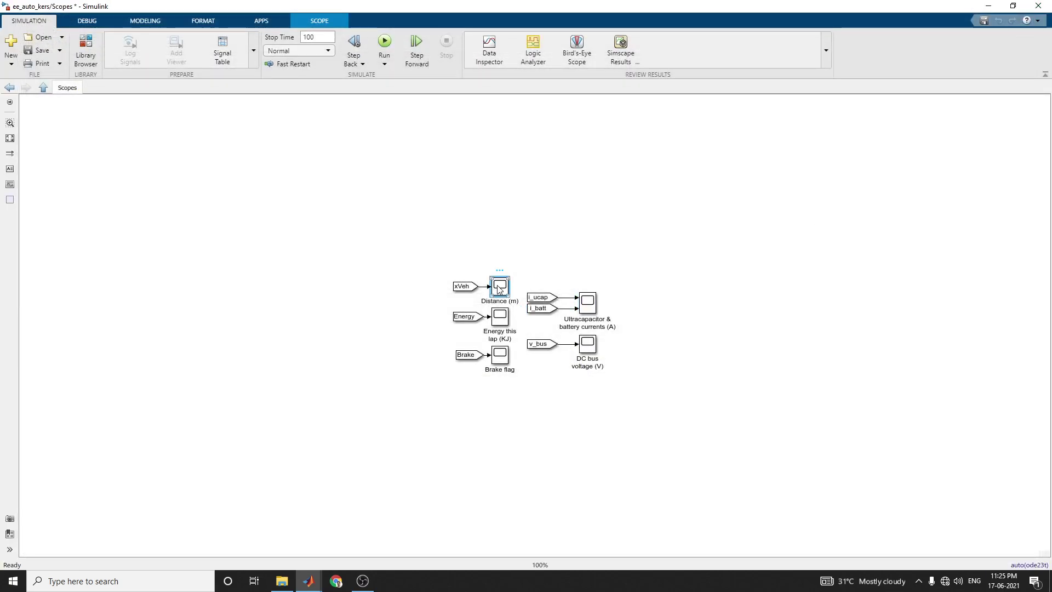
pyautogui.doubleClick(500, 322)
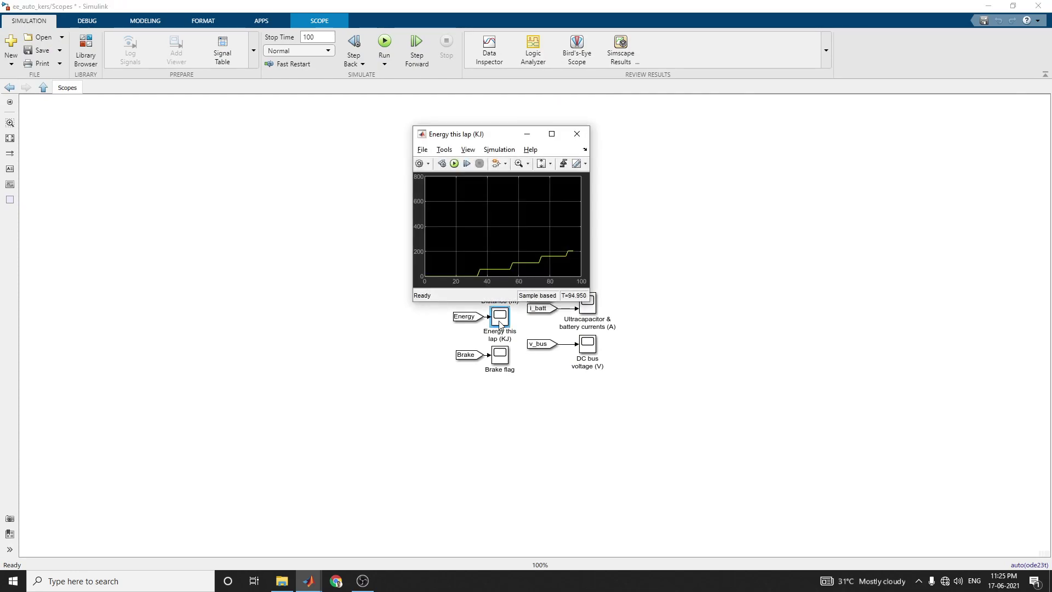
pyautogui.click(554, 134)
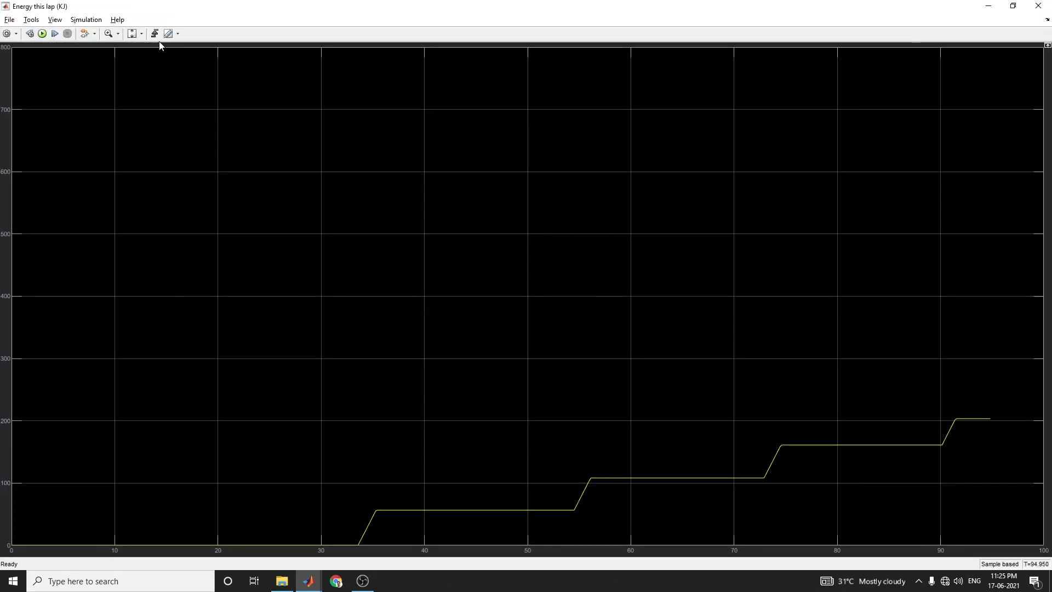
pyautogui.click(132, 33)
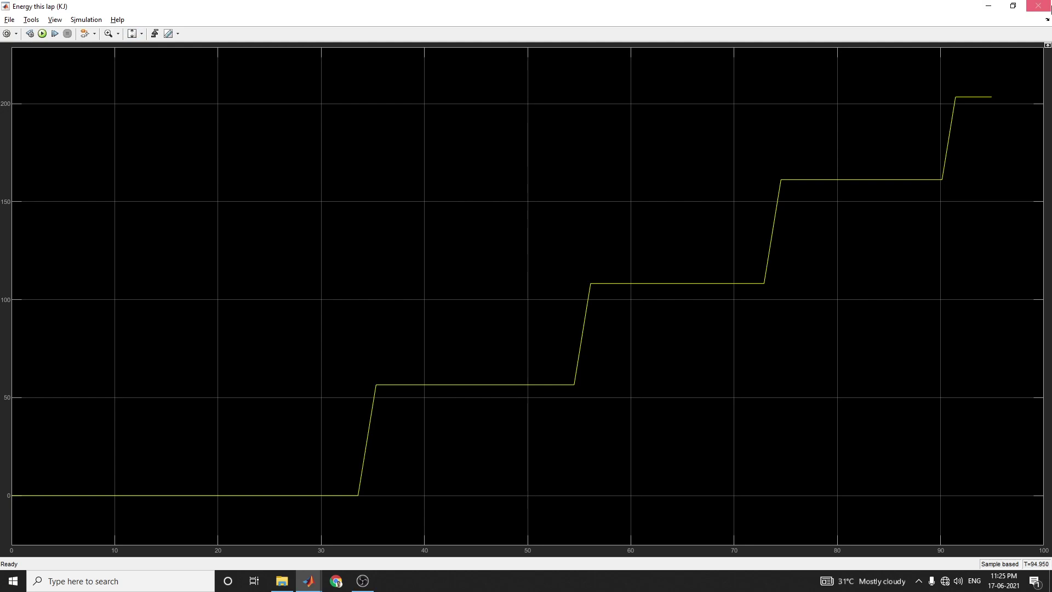
pyautogui.click(1038, 5)
# Step: Check the Brake flag and DC bus voltage scopes and return to the top-level model
pyautogui.doubleClick(493, 359)
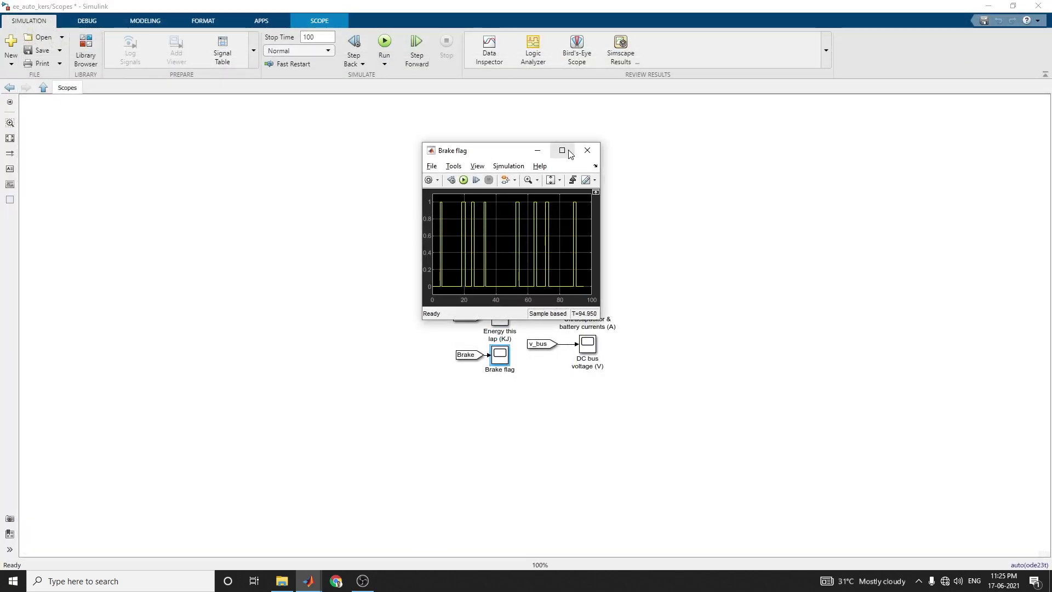
pyautogui.click(587, 151)
pyautogui.doubleClick(588, 346)
pyautogui.click(589, 173)
pyautogui.click(9, 87)
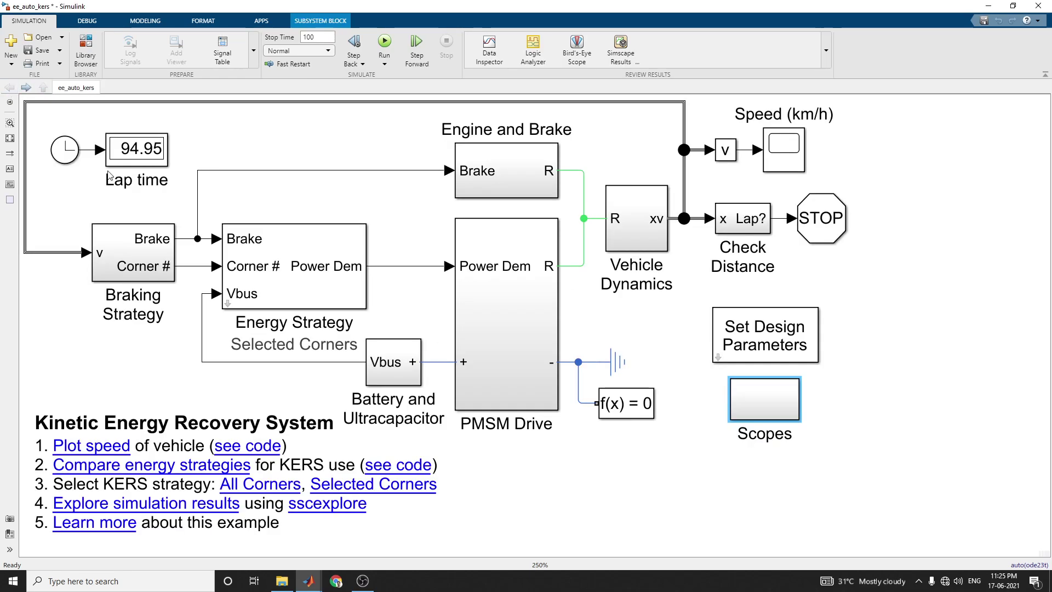
# Step: Inspect the contents of the PMSM Drive and Vehicle Dynamics subsystems, returning to the top-level model
pyautogui.doubleClick(514, 333)
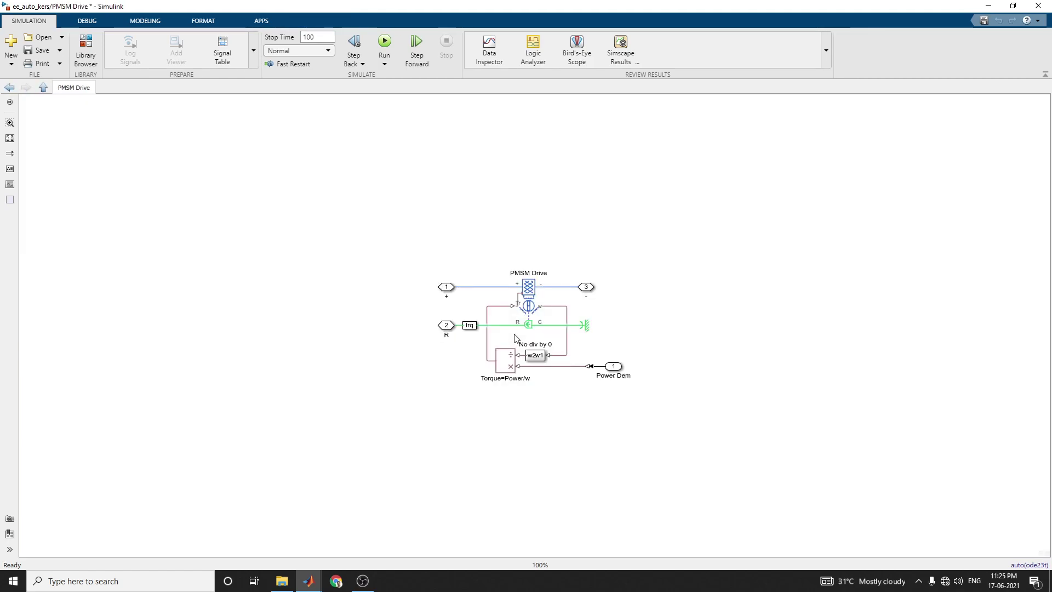
pyautogui.click(527, 293)
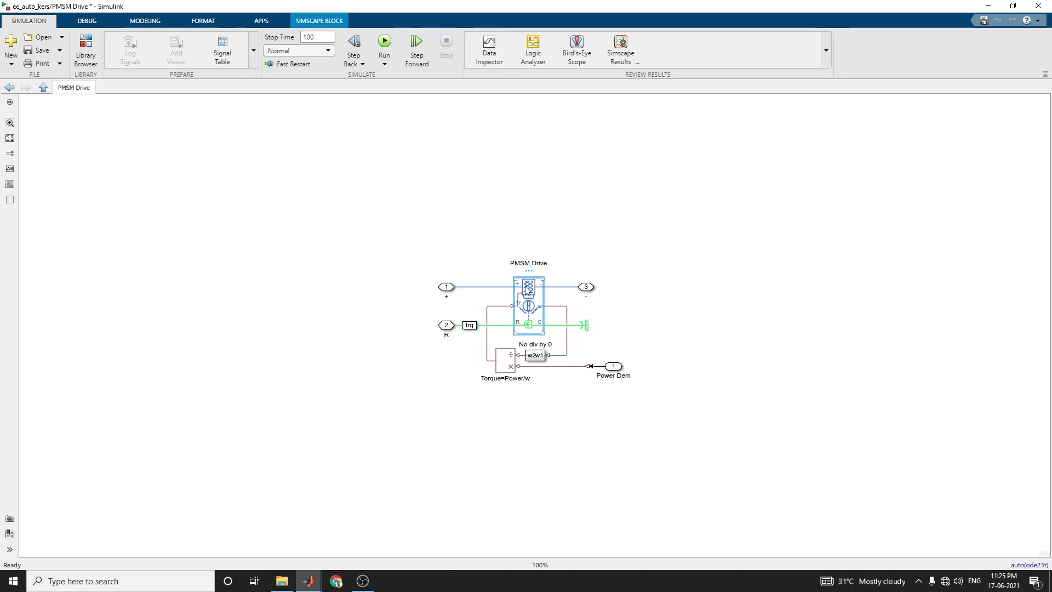
pyautogui.click(508, 353)
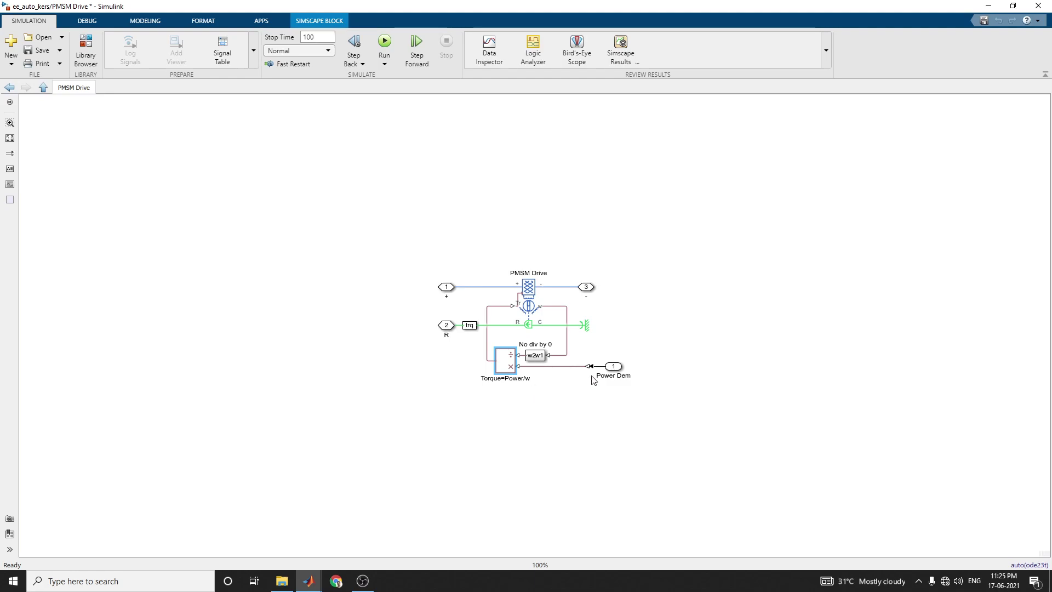
pyautogui.click(9, 87)
pyautogui.doubleClick(642, 216)
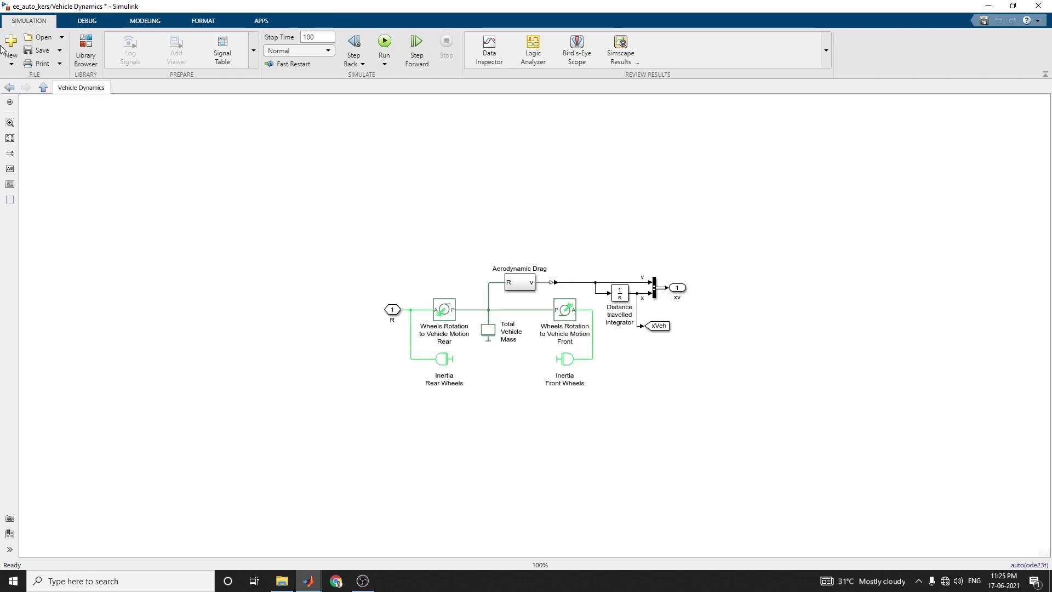
pyautogui.click(9, 87)
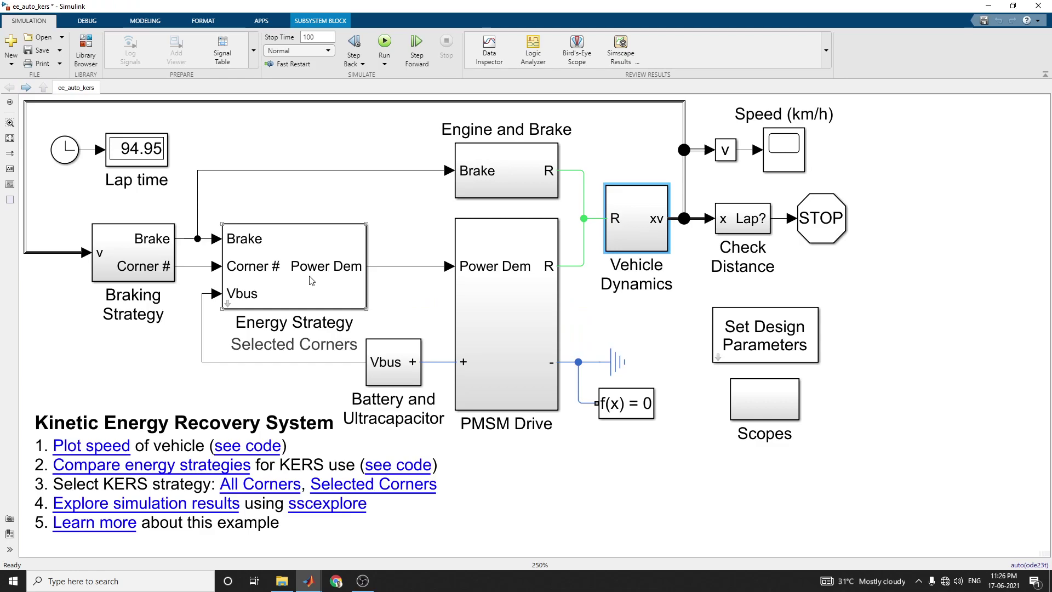
# Step: Set the KERS strategy to All Corners and plot the vehicle speed and brake results, viewing them in an enlarged figure
pyautogui.click(271, 486)
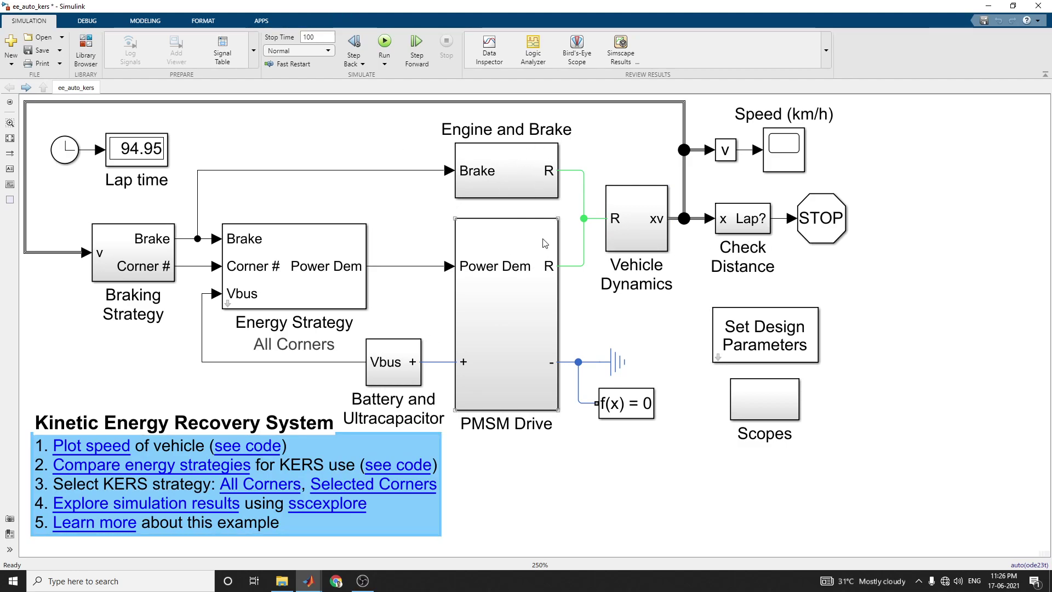
pyautogui.click(85, 448)
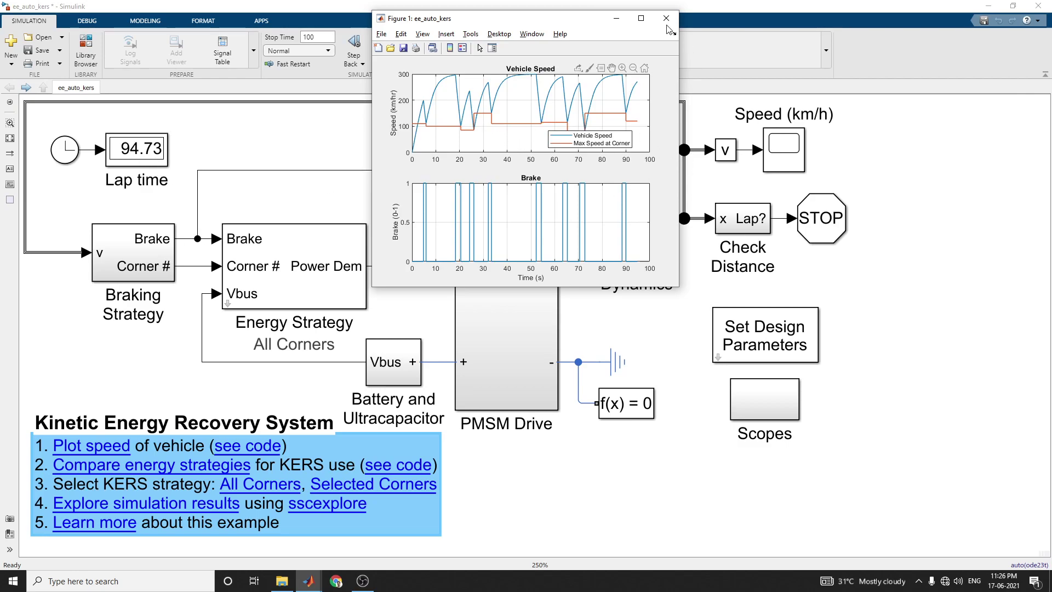
pyautogui.moveTo(678, 285); pyautogui.dragTo(976, 494)
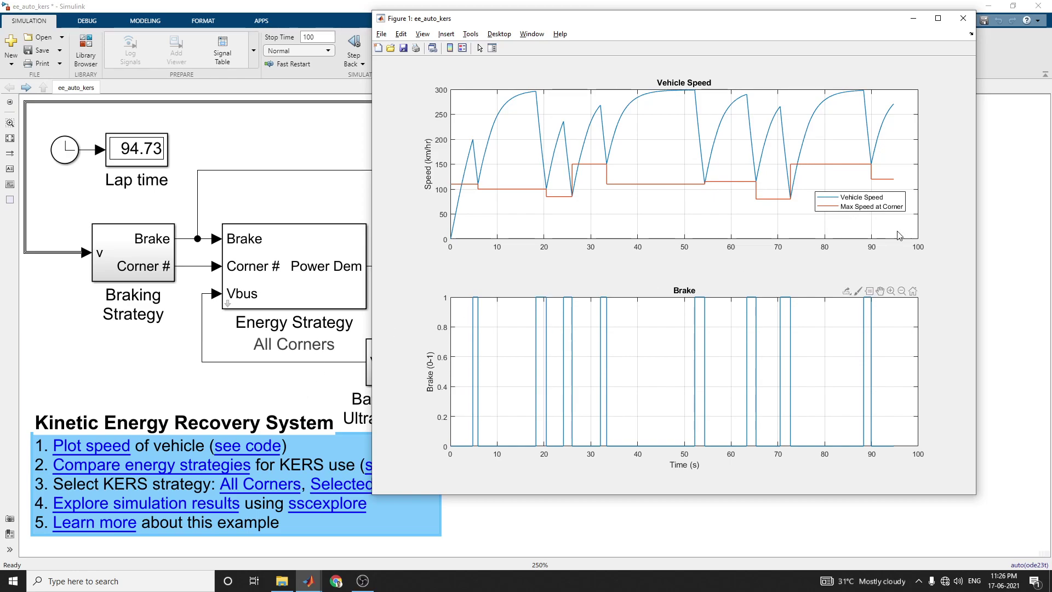
pyautogui.click(963, 18)
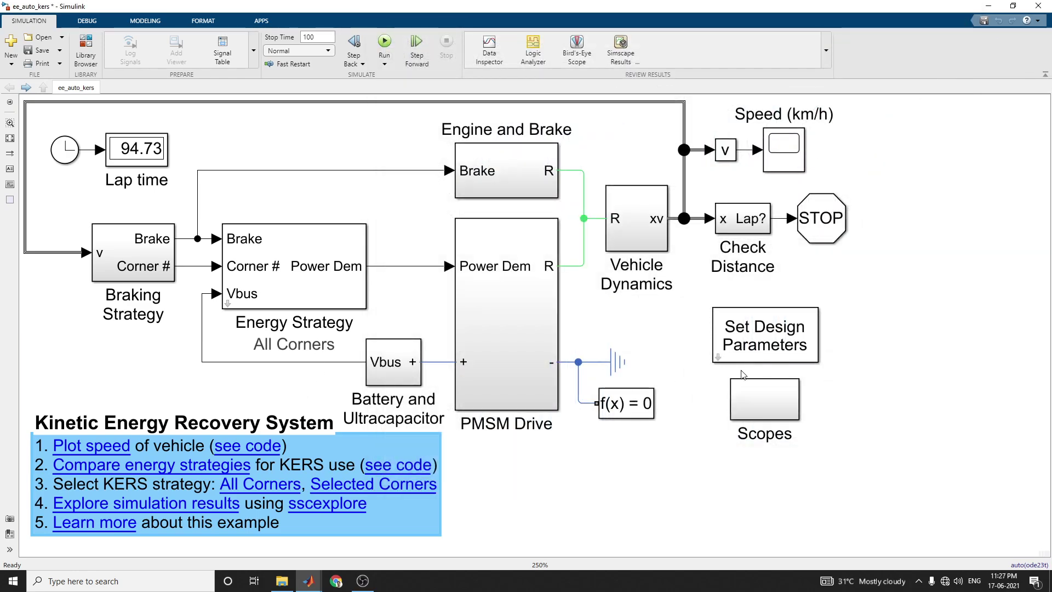
# Step: Examine the Energy this lap scope for All Corners with both axes scaled to the data, and return to the top-level model
pyautogui.doubleClick(775, 406)
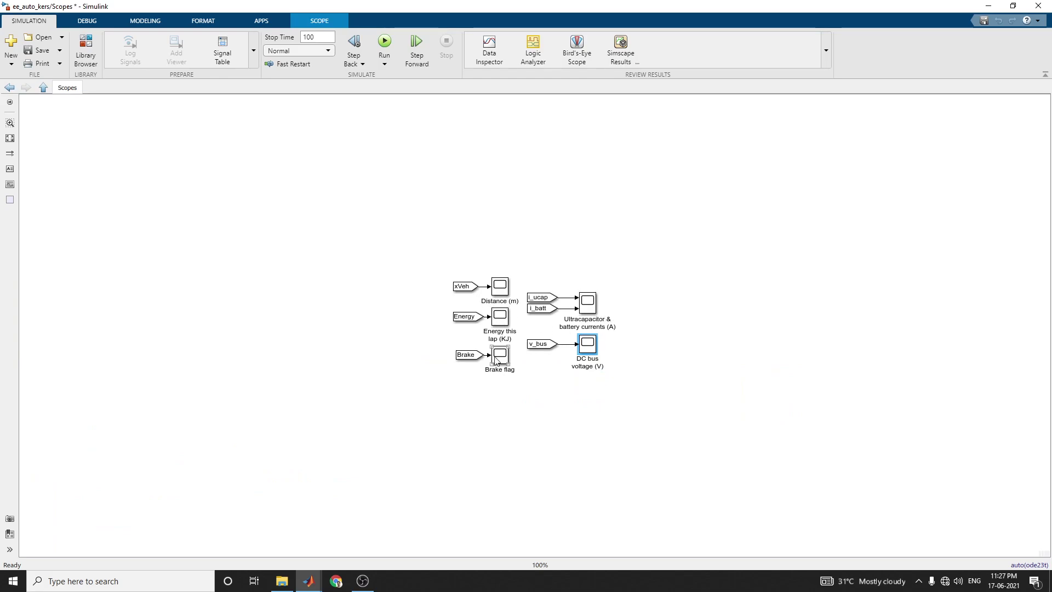
pyautogui.doubleClick(499, 318)
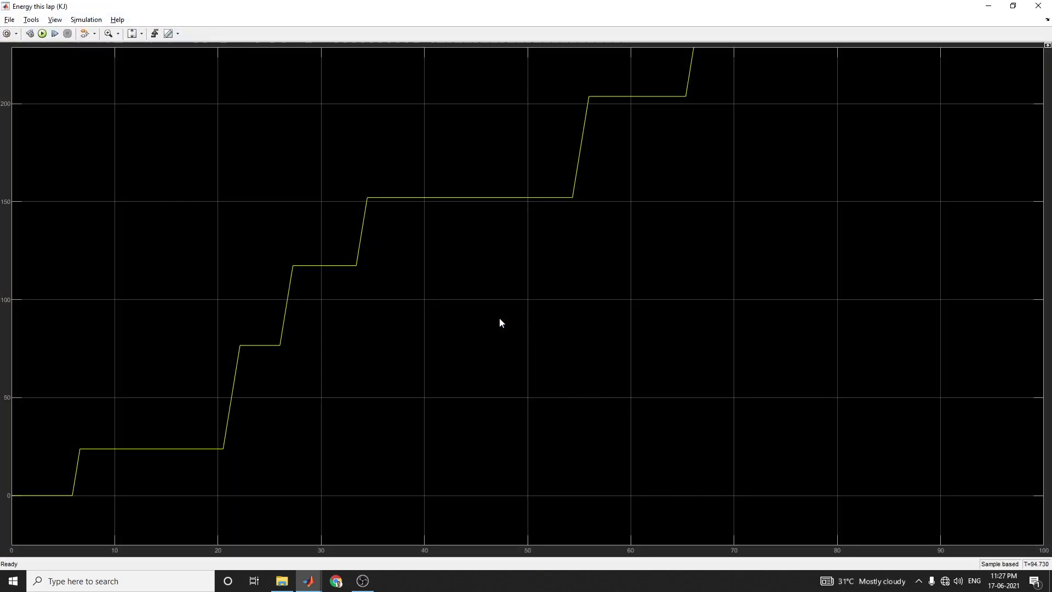
pyautogui.click(141, 33)
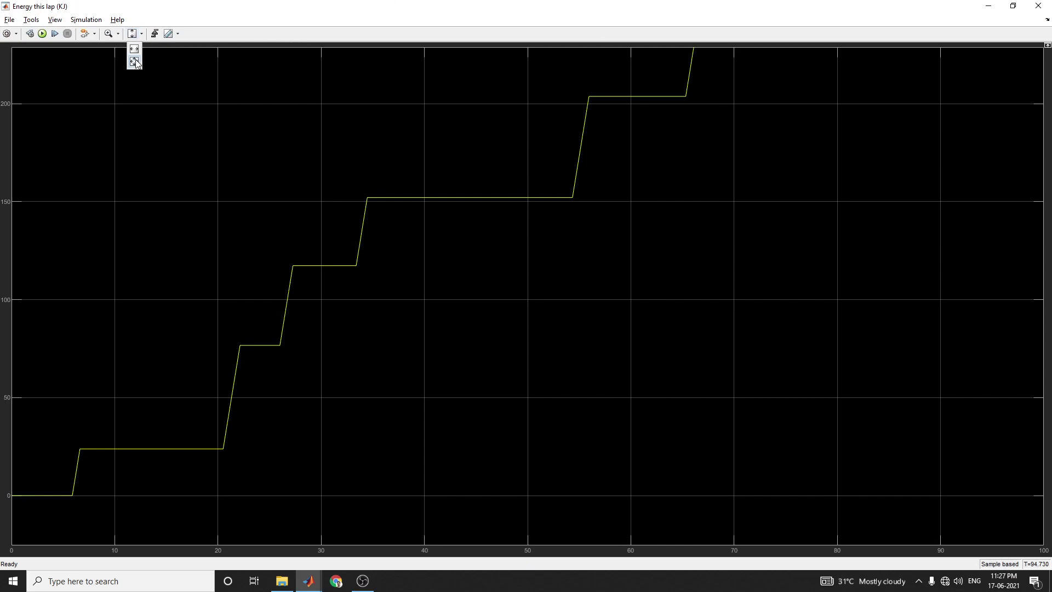
pyautogui.click(136, 58)
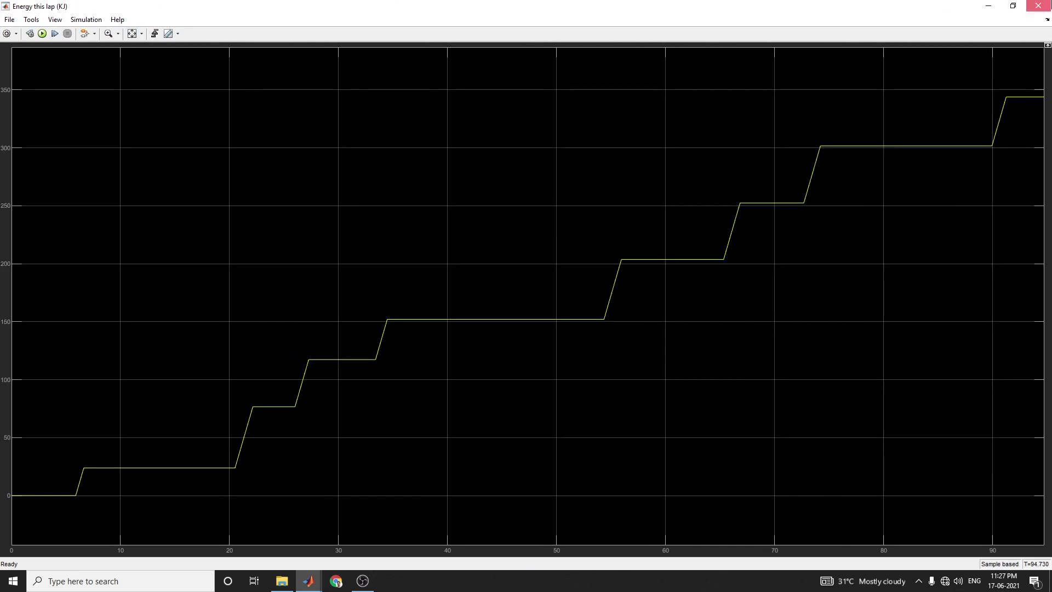
pyautogui.click(1038, 6)
pyautogui.click(9, 88)
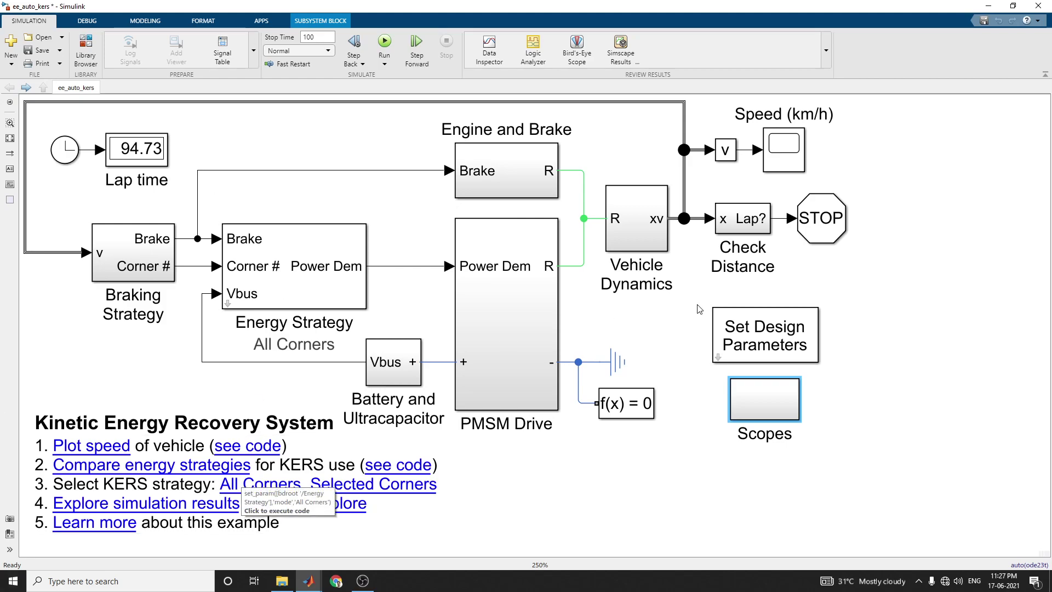
# Step: Review the KERS component design parameters and the strategy options of the Energy Strategy block, closing each parameter dialog
pyautogui.doubleClick(748, 338)
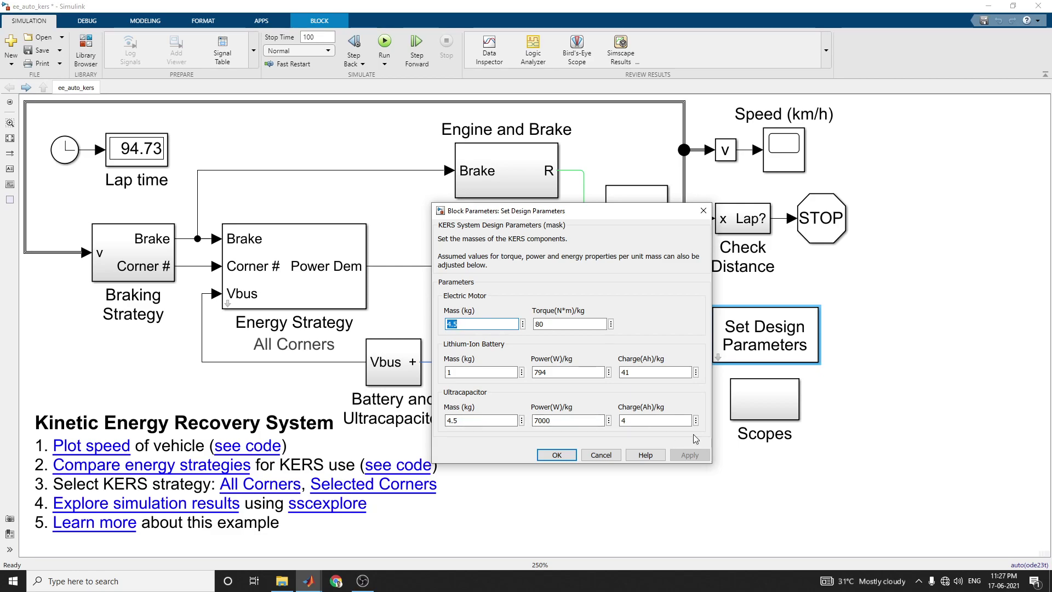
pyautogui.click(557, 456)
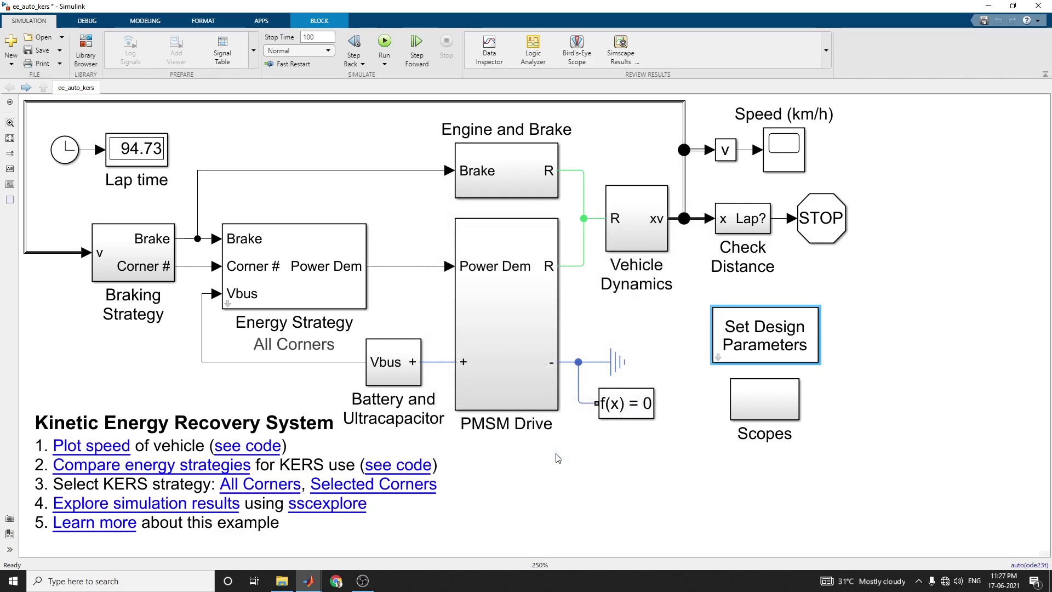
pyautogui.doubleClick(292, 279)
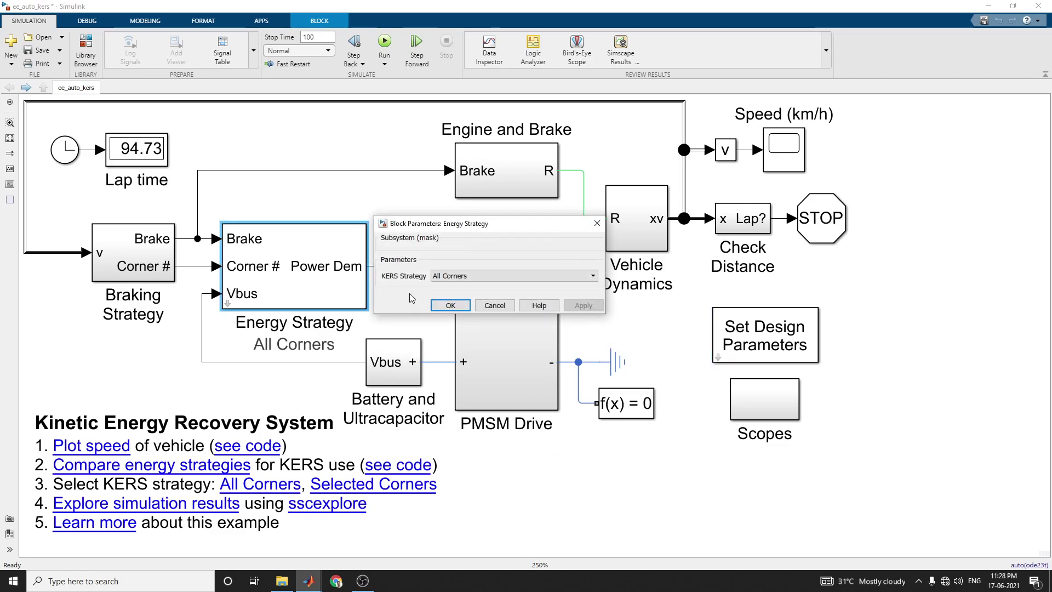
pyautogui.click(462, 277)
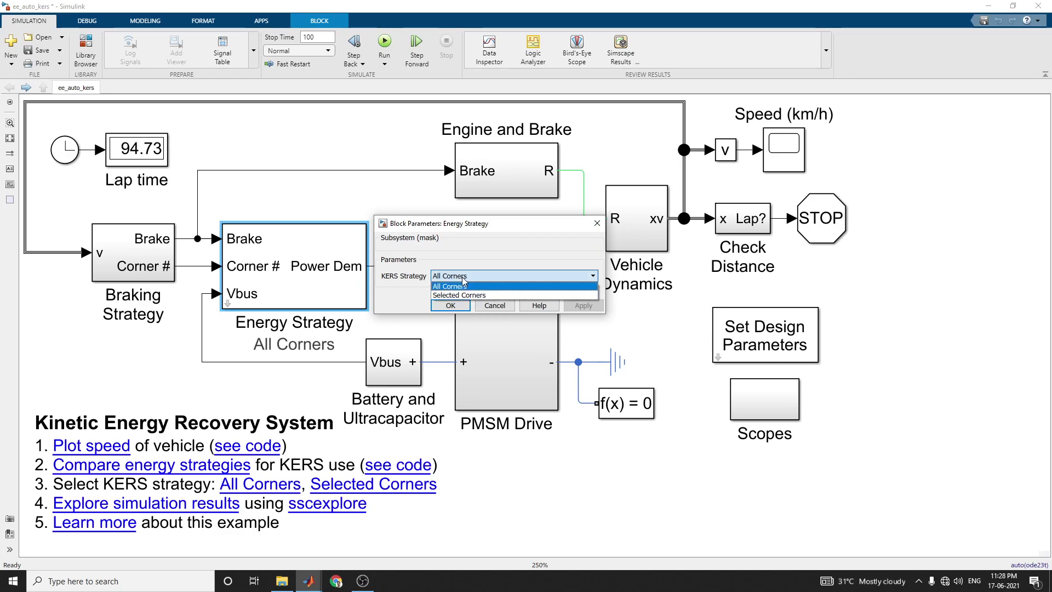
pyautogui.click(462, 277)
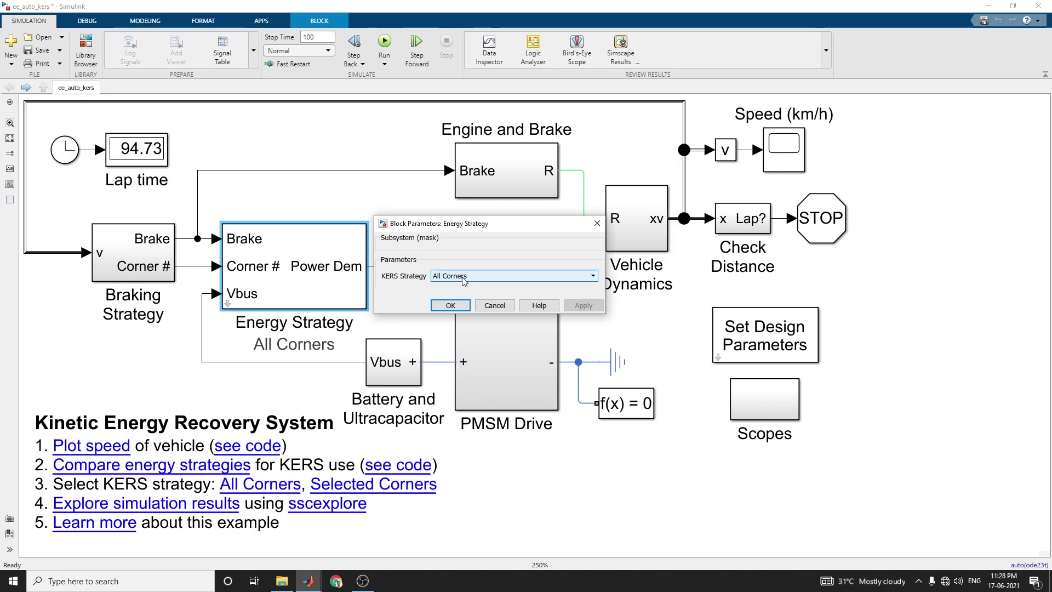
pyautogui.press('Return')
# Step: Open the code behind the vehicle speed plot and read through it, highlighting the plot description comment
pyautogui.click(245, 450)
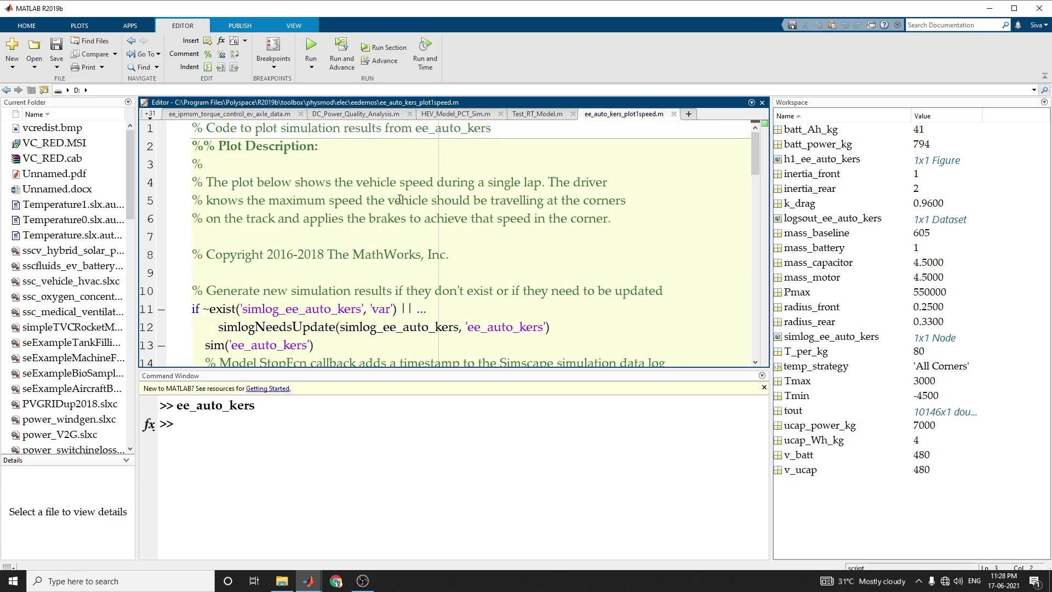
pyautogui.scroll(-16, 369, 302)
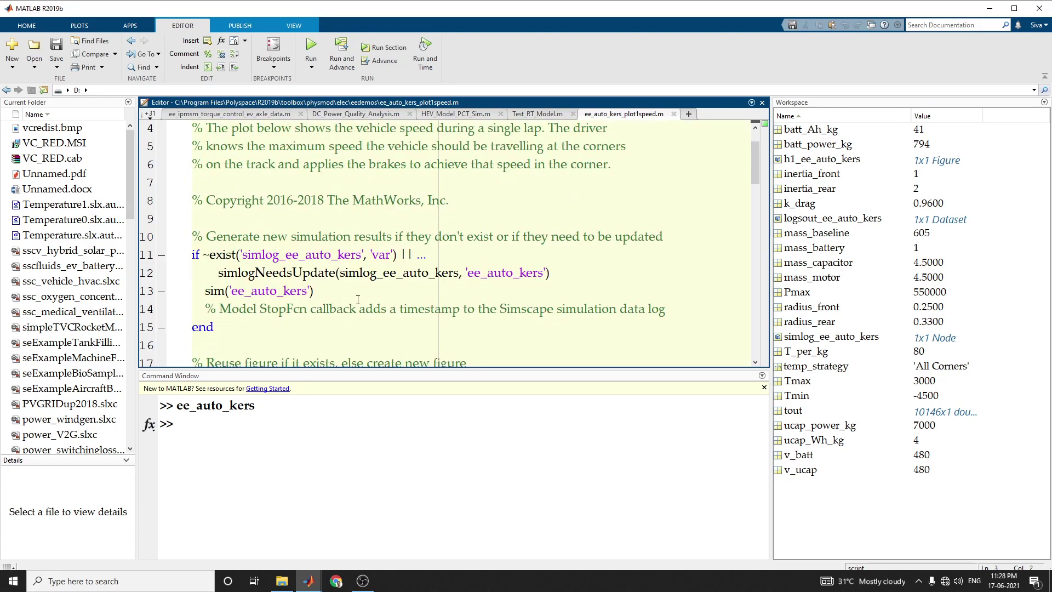
pyautogui.scroll(-3, 358, 300)
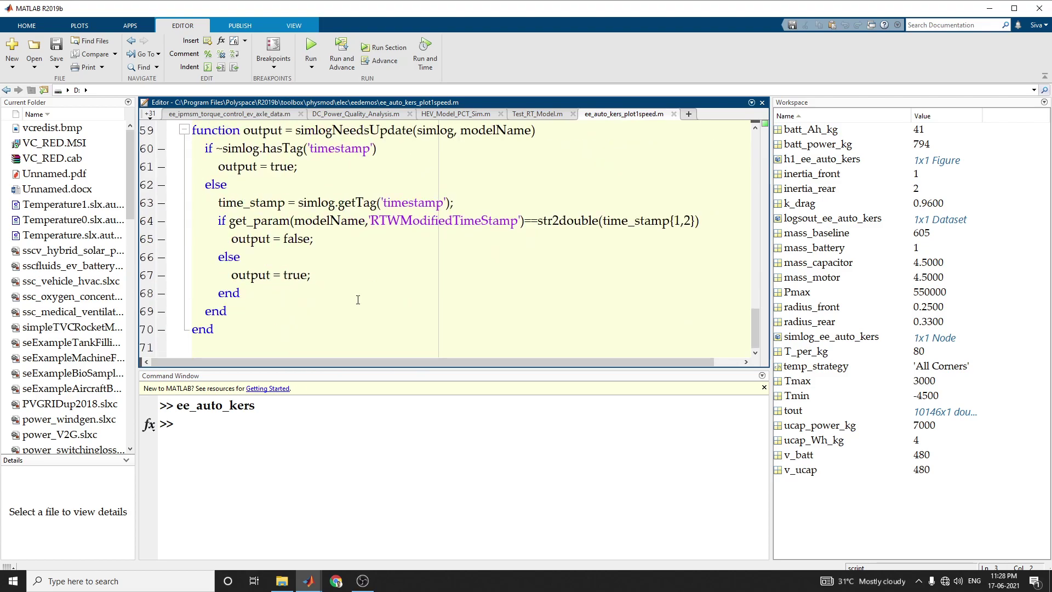
pyautogui.scroll(19, 358, 299)
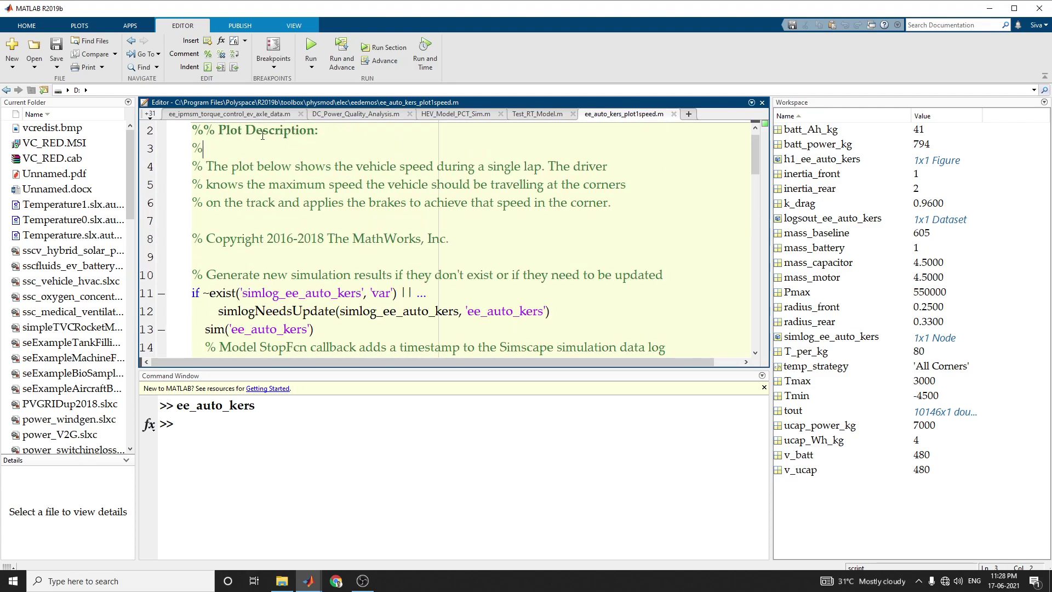
pyautogui.moveTo(210, 168); pyautogui.dragTo(601, 204)
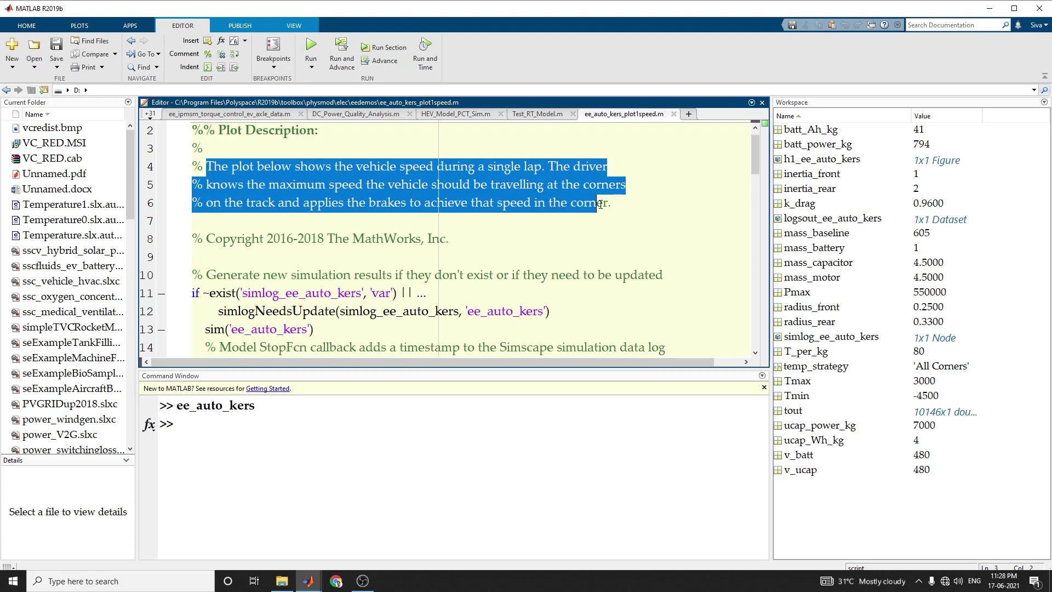
pyautogui.moveTo(602, 203); pyautogui.dragTo(619, 203)
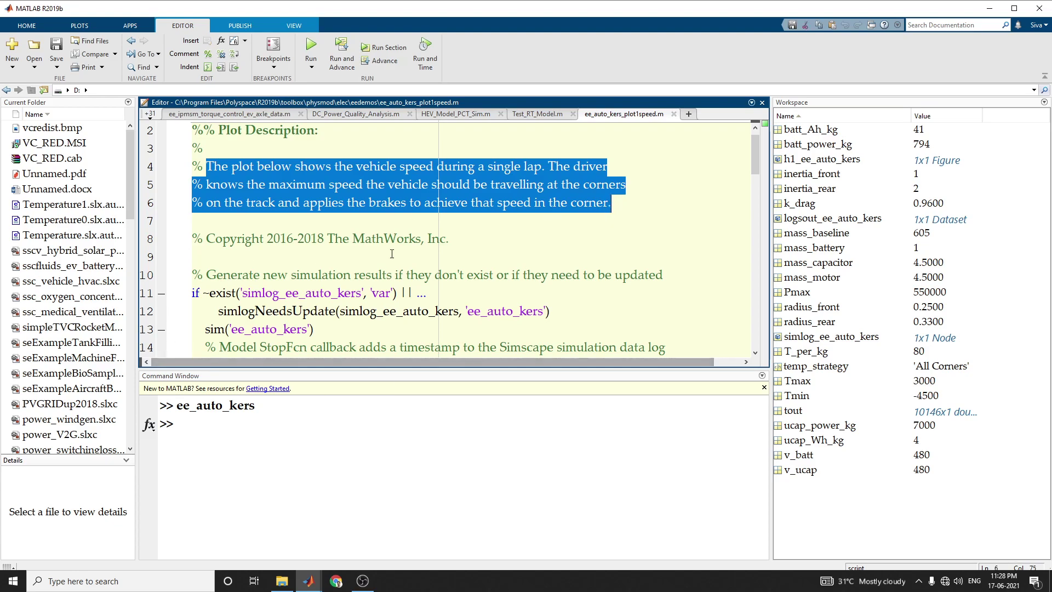
pyautogui.scroll(-3, 393, 253)
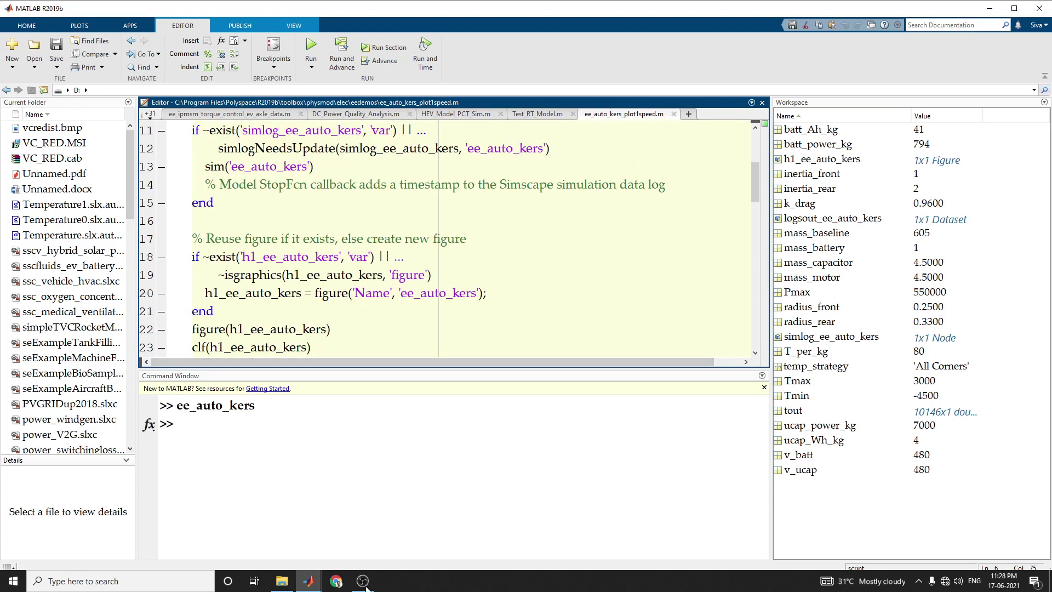
# Step: Read through the Kinetic Energy Recovery System help page, covering the model, its subsystems and the simulation result plots
pyautogui.click(308, 581)
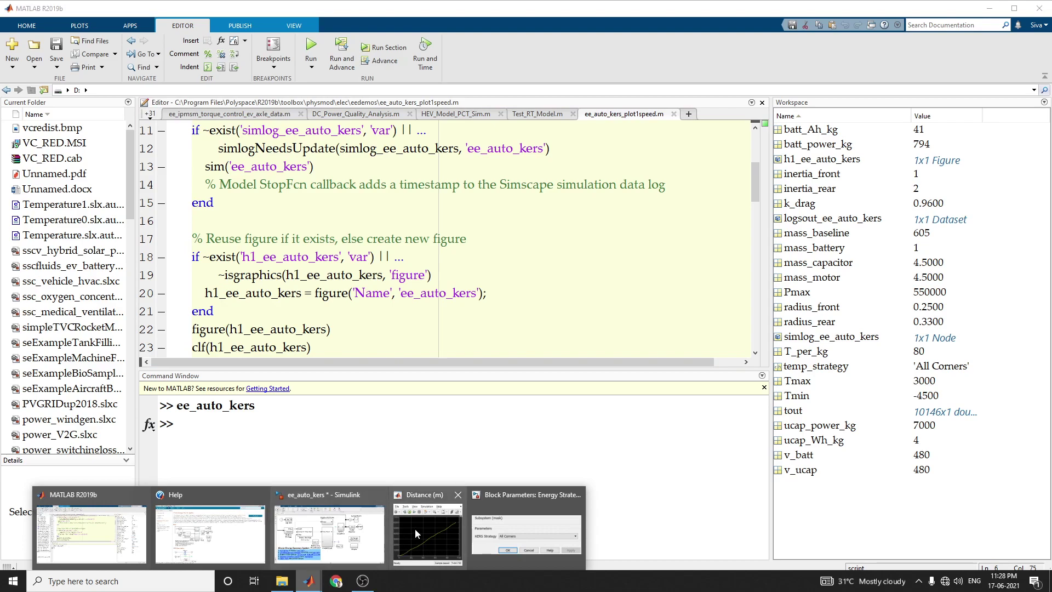
pyautogui.click(237, 542)
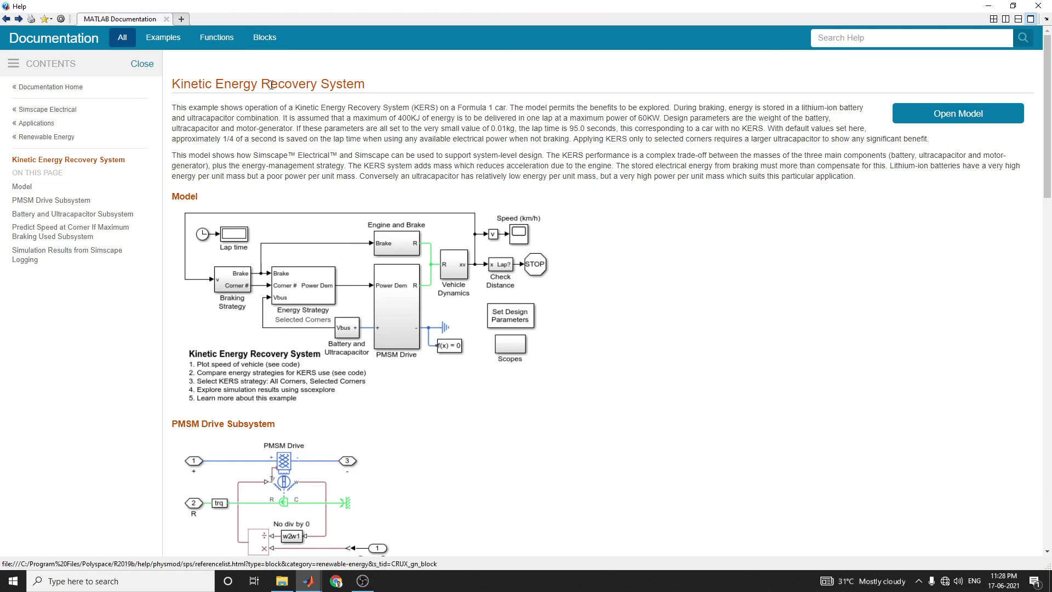
pyautogui.click(308, 581)
pyautogui.scroll(-3, 430, 416)
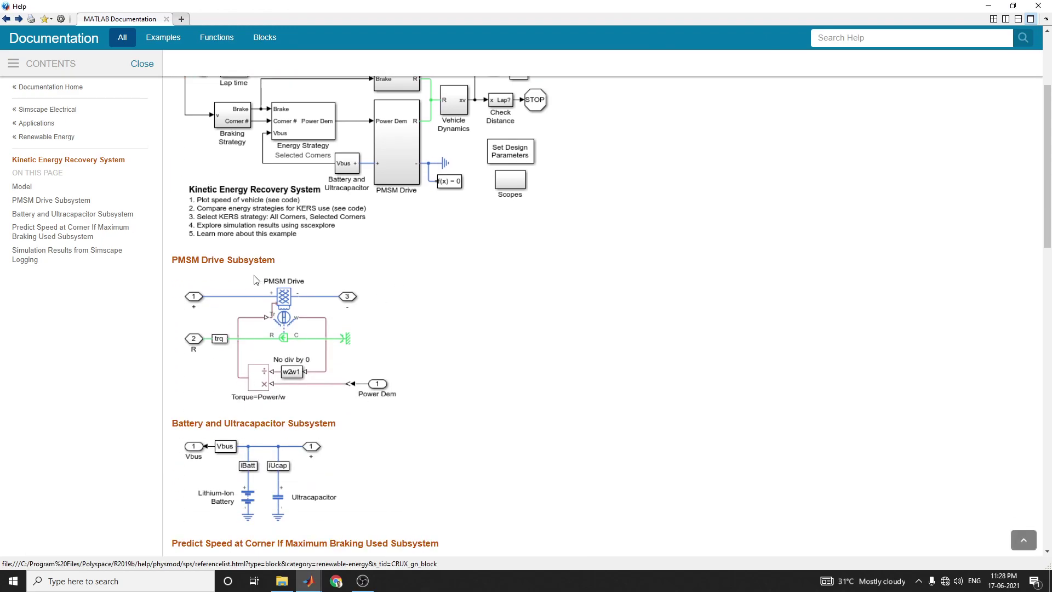
pyautogui.scroll(-3, 254, 279)
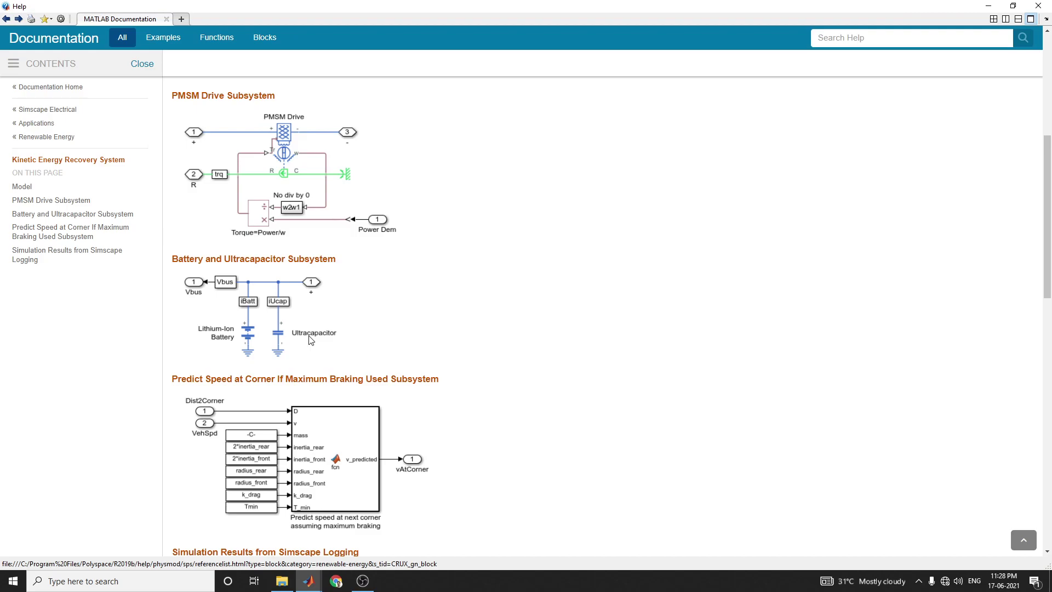
pyautogui.scroll(-2, 310, 340)
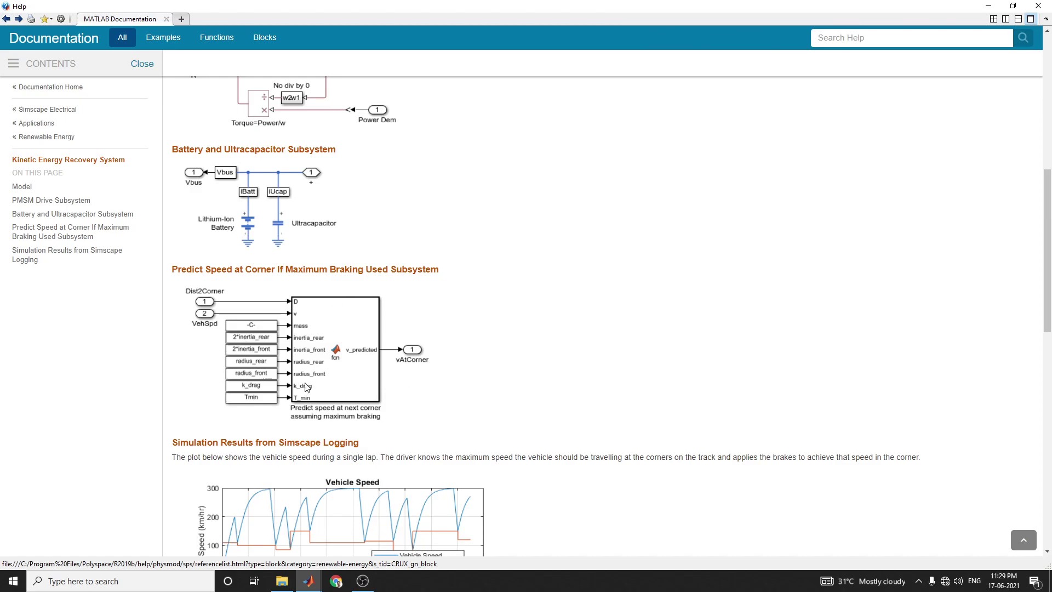
pyautogui.scroll(-7, 365, 362)
pyautogui.scroll(2, 409, 272)
pyautogui.scroll(-3, 426, 352)
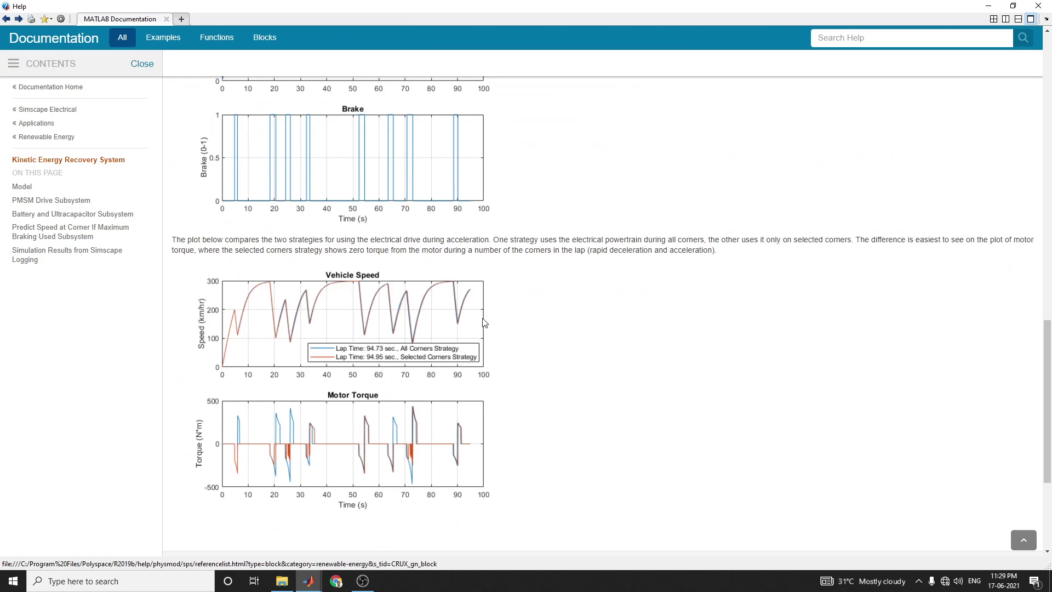
# Step: Return to the ee_auto_kers model, view the Speed (km/h) scope at full size and close it
pyautogui.click(309, 585)
pyautogui.click(353, 534)
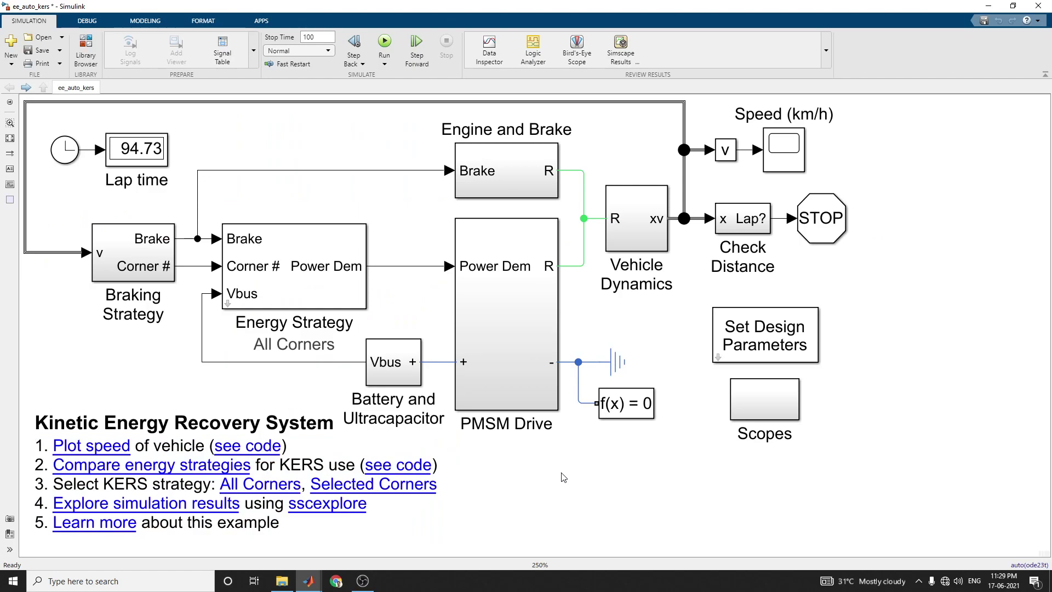
pyautogui.click(785, 150)
pyautogui.doubleClick(785, 151)
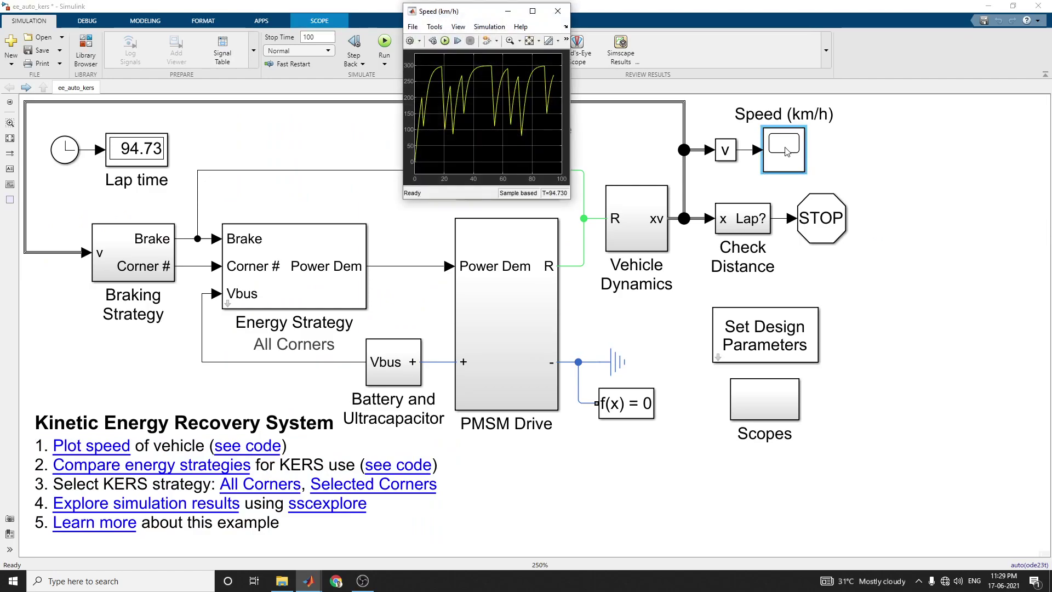
pyautogui.click(533, 11)
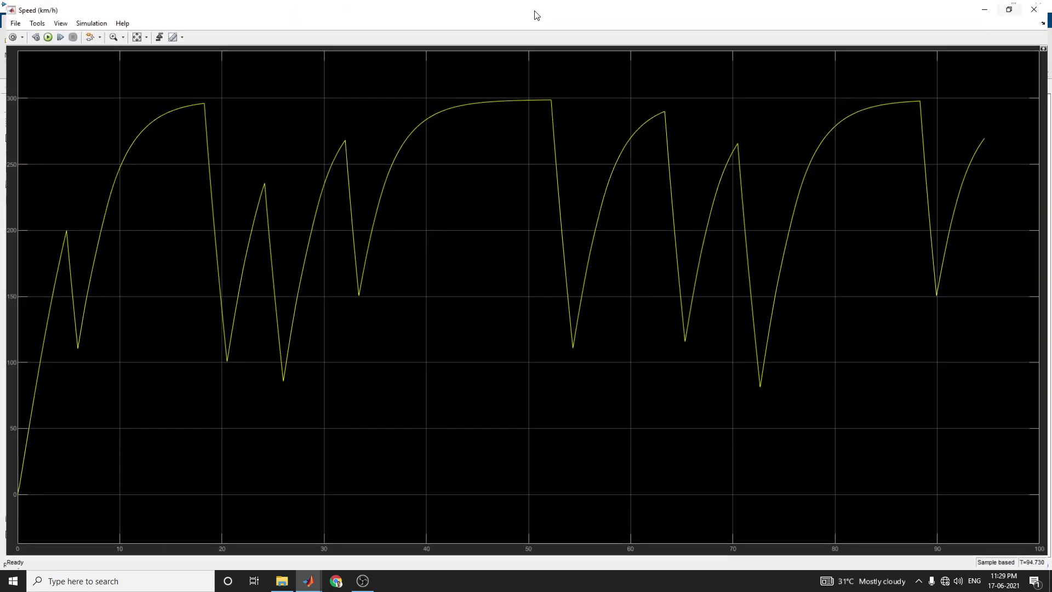
pyautogui.click(1038, 6)
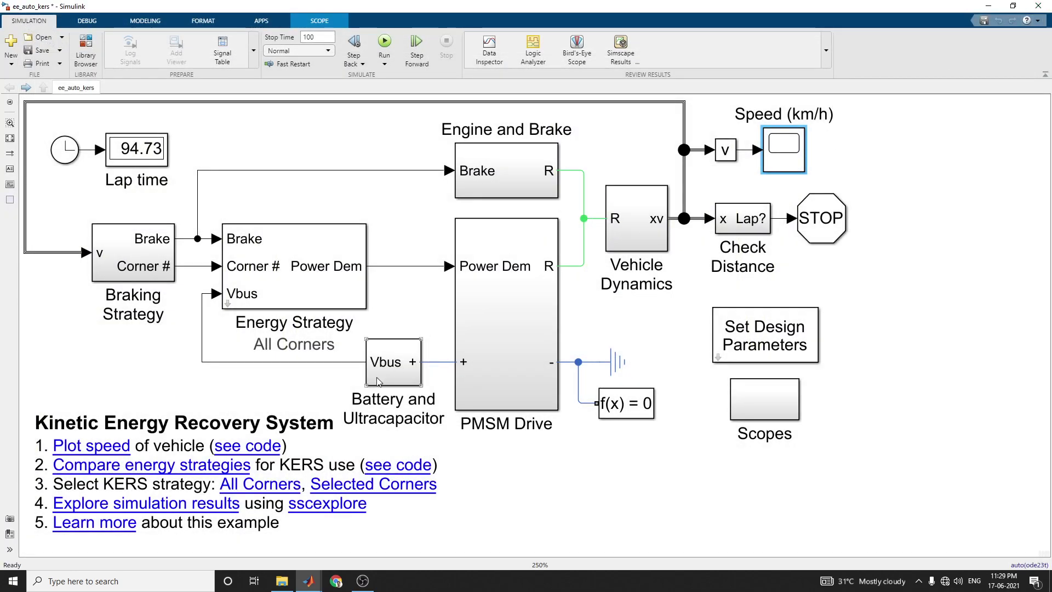
# Step: Run the model's comparison of the energy strategies for KERS use
pyautogui.click(175, 466)
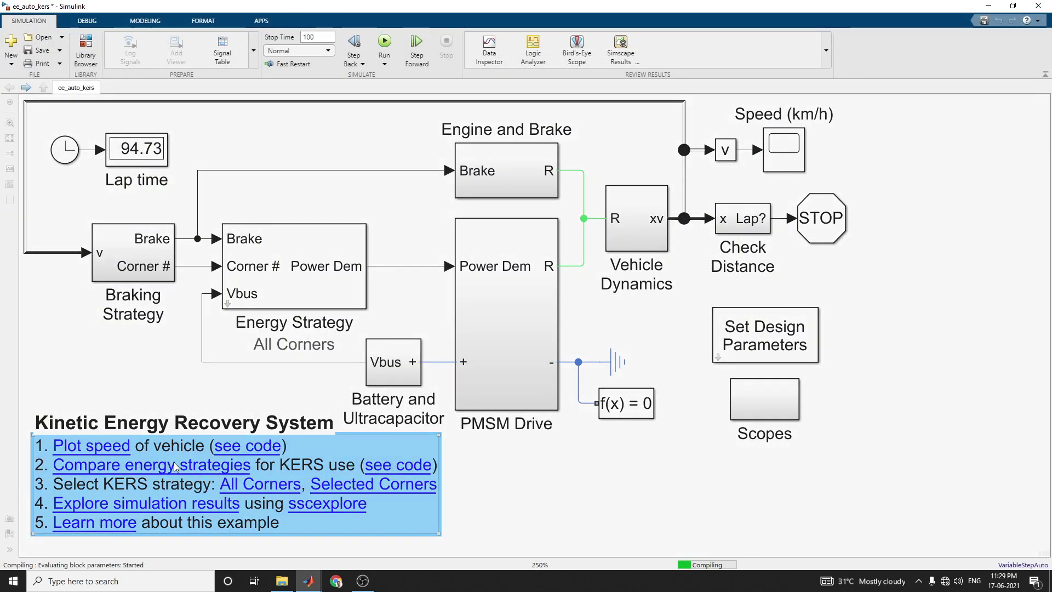
pyautogui.click(636, 299)
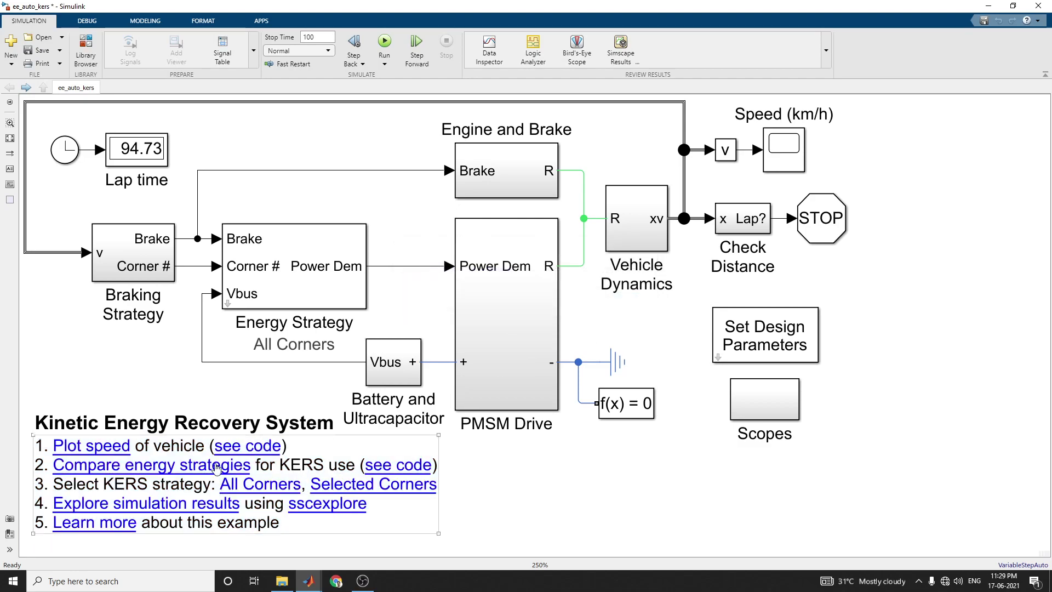
# Step: Open the logged simulation results in Simscape Results Explorer and view the Total Vehicle Mass, front wheel inertia and rear wheel inertia plots
pyautogui.click(172, 509)
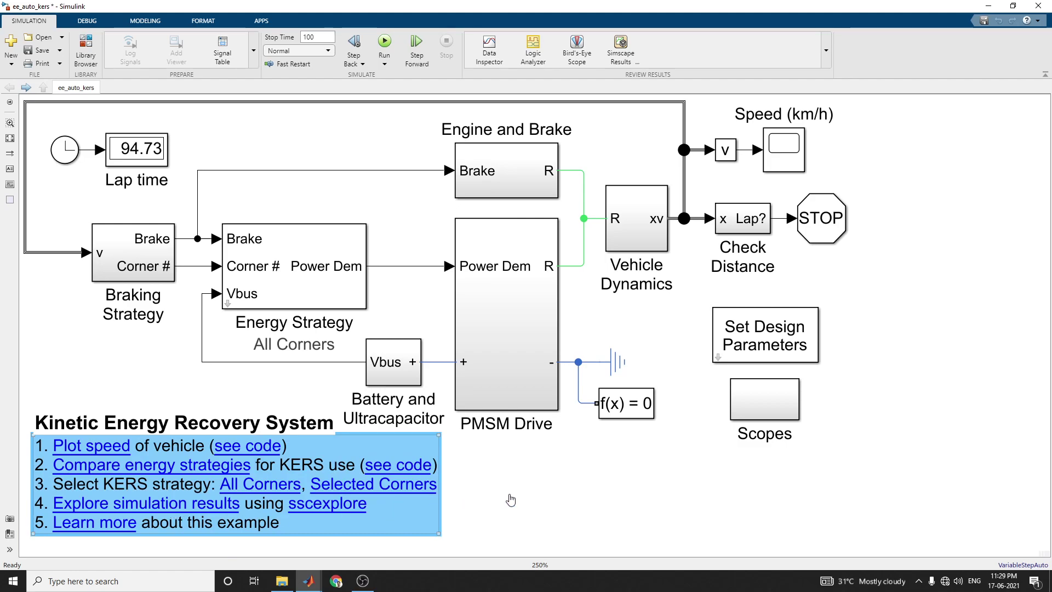
pyautogui.click(540, 147)
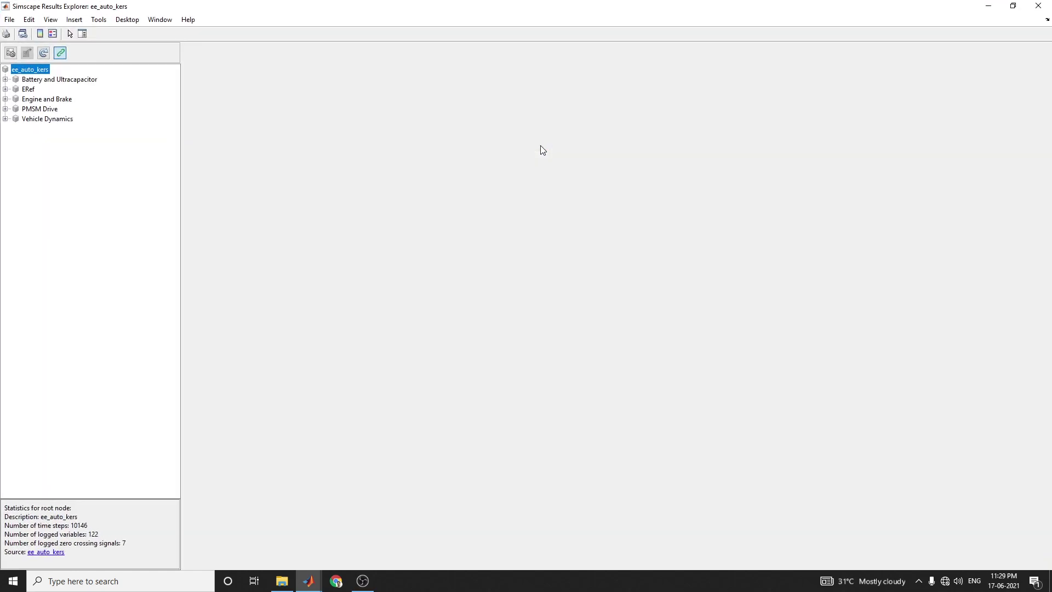
pyautogui.click(6, 119)
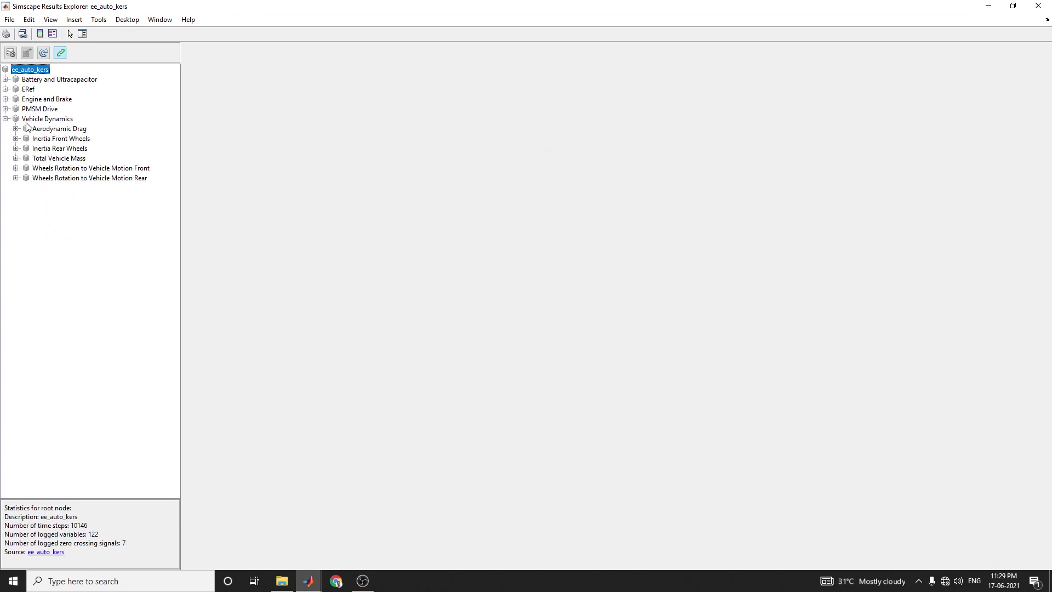
pyautogui.click(5, 109)
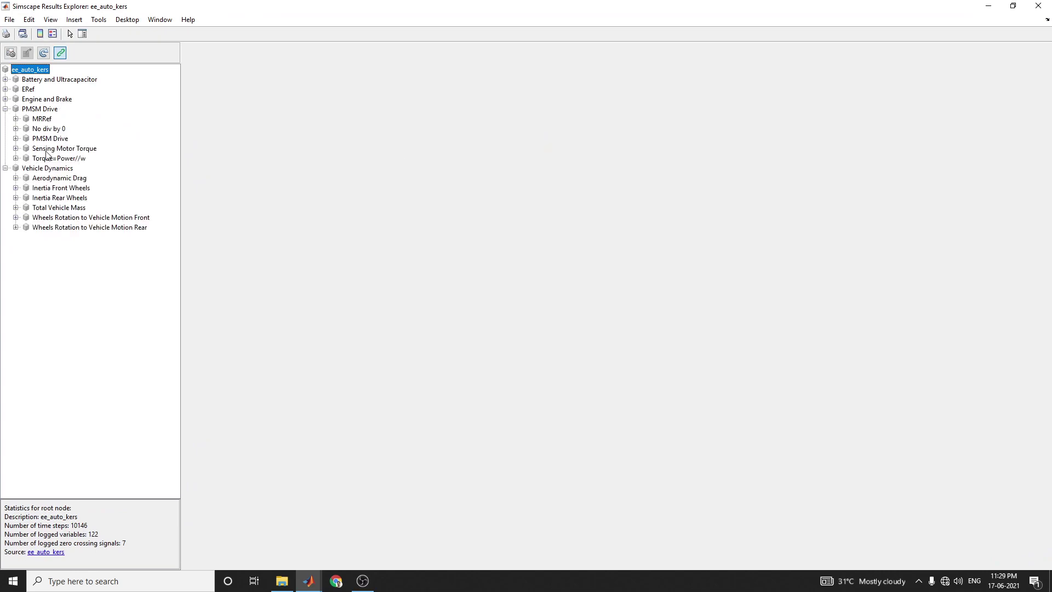
pyautogui.click(80, 209)
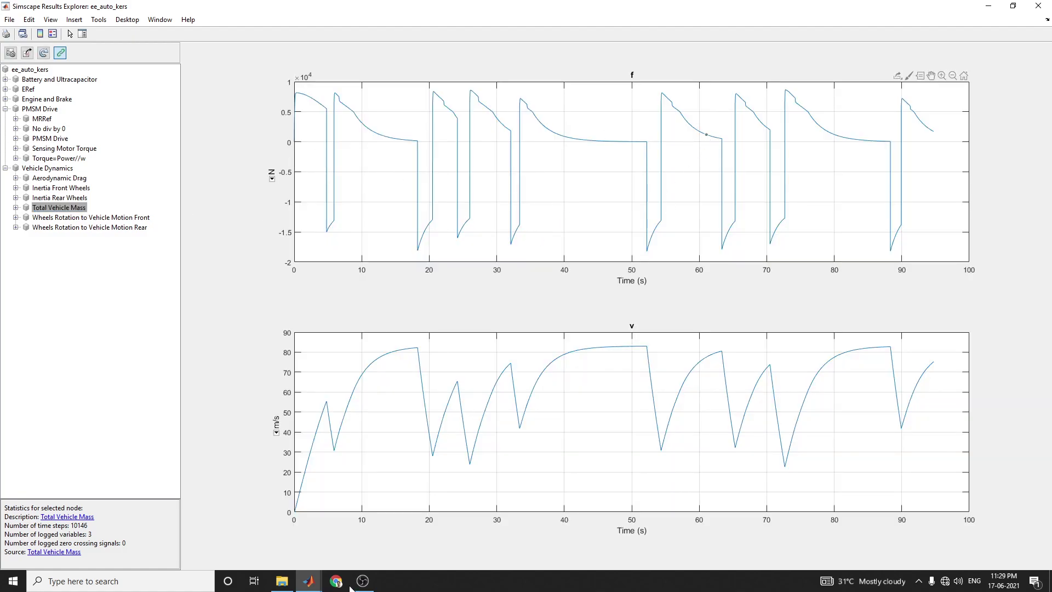
pyautogui.click(79, 189)
pyautogui.click(80, 200)
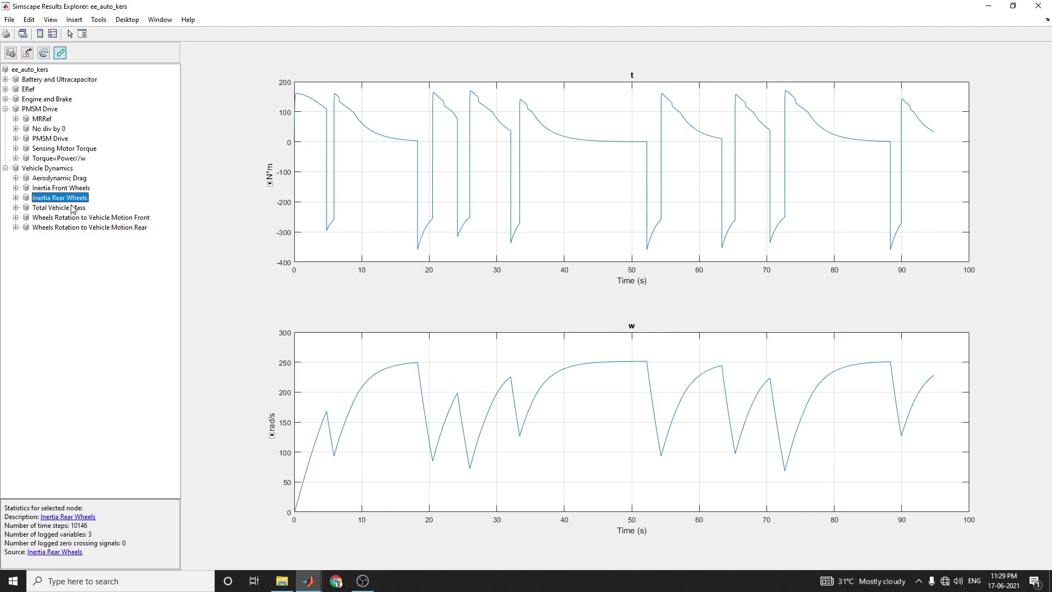
pyautogui.click(73, 210)
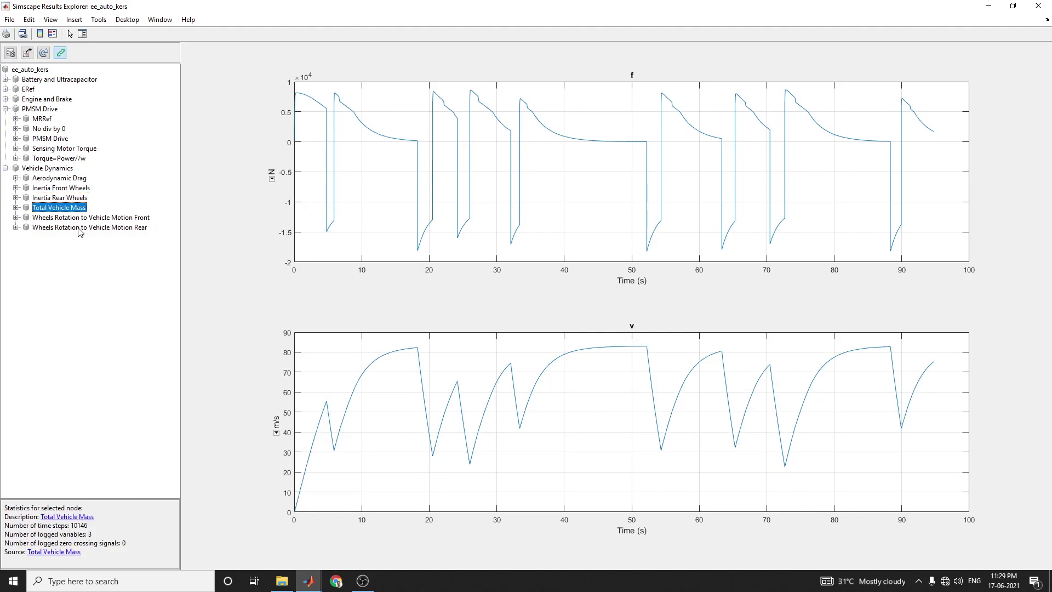
# Step: Inspect the PMSM Drive results, including the Sensing Motor Torque node, its Ideal Torque Sensor and the Torque=Power//w plot
pyautogui.click(51, 148)
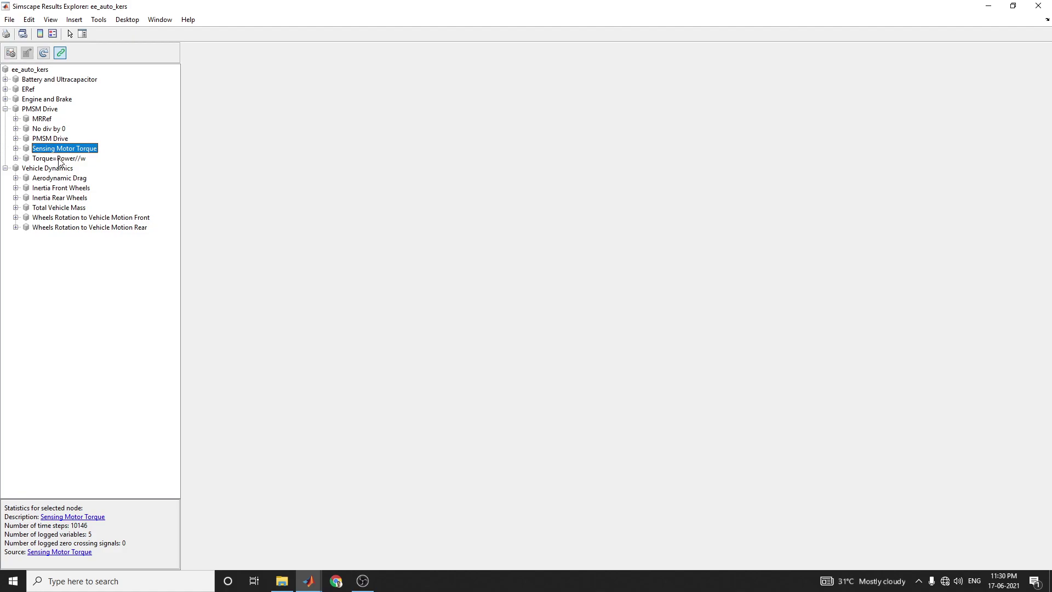
pyautogui.click(16, 149)
pyautogui.click(47, 159)
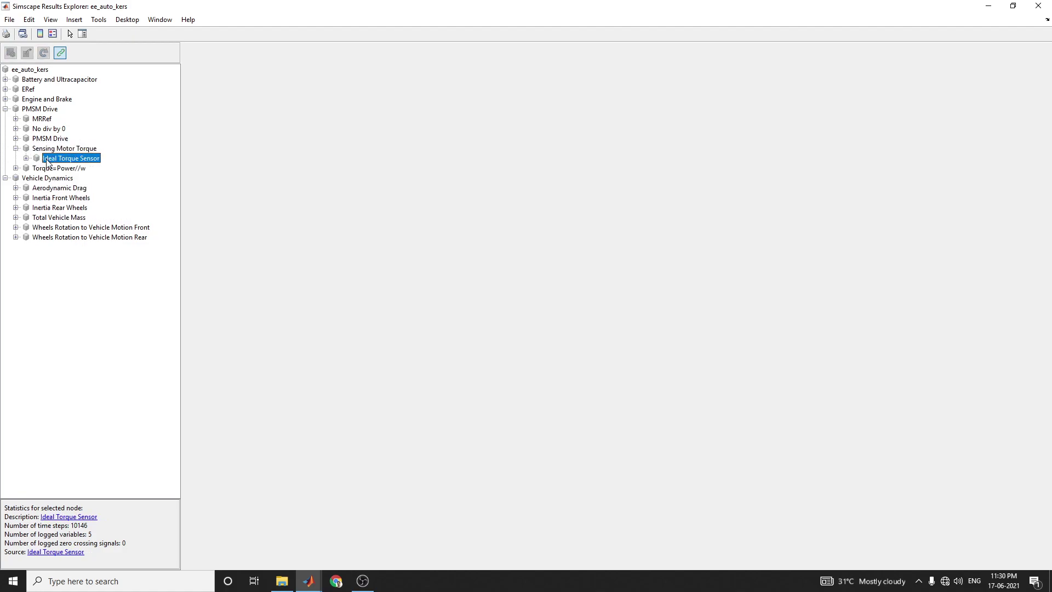
pyautogui.click(38, 168)
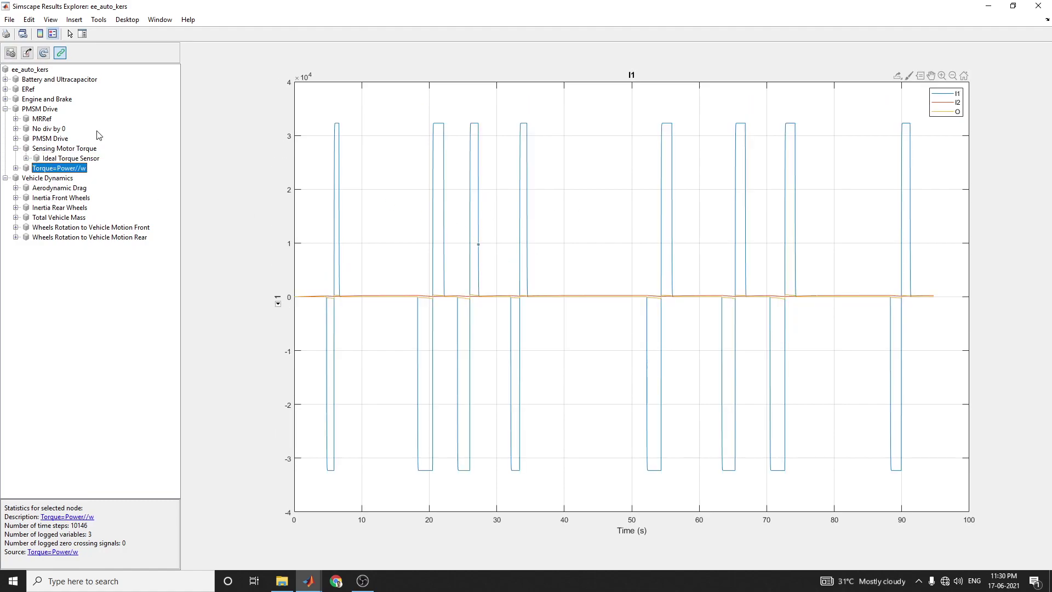
pyautogui.click(31, 109)
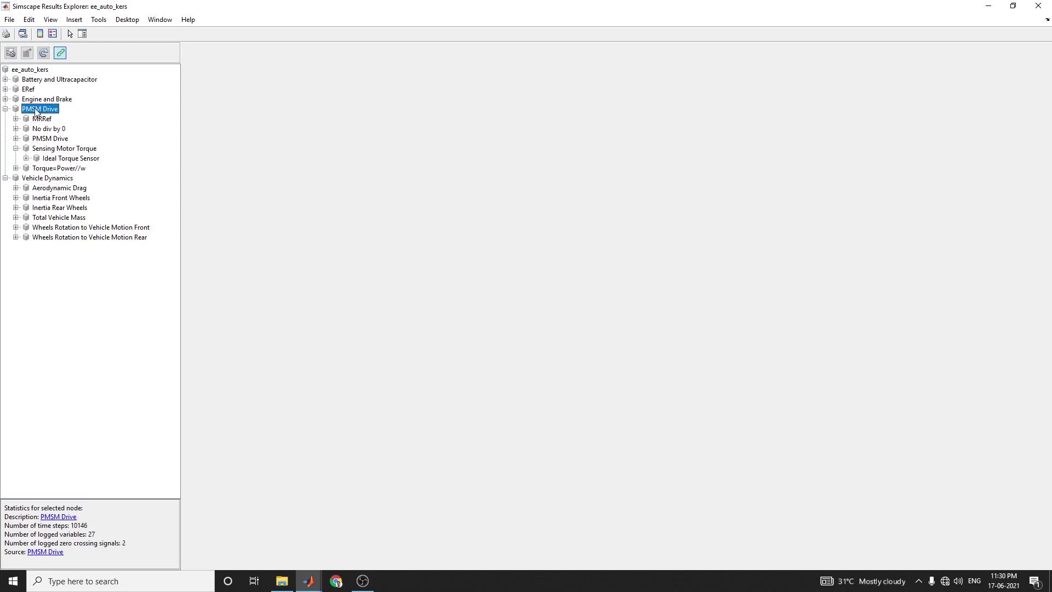
# Step: Expand the Engine and Brake results and view the plots of its Motion Sensor and Torque Source, plus the MRRef node
pyautogui.click(32, 101)
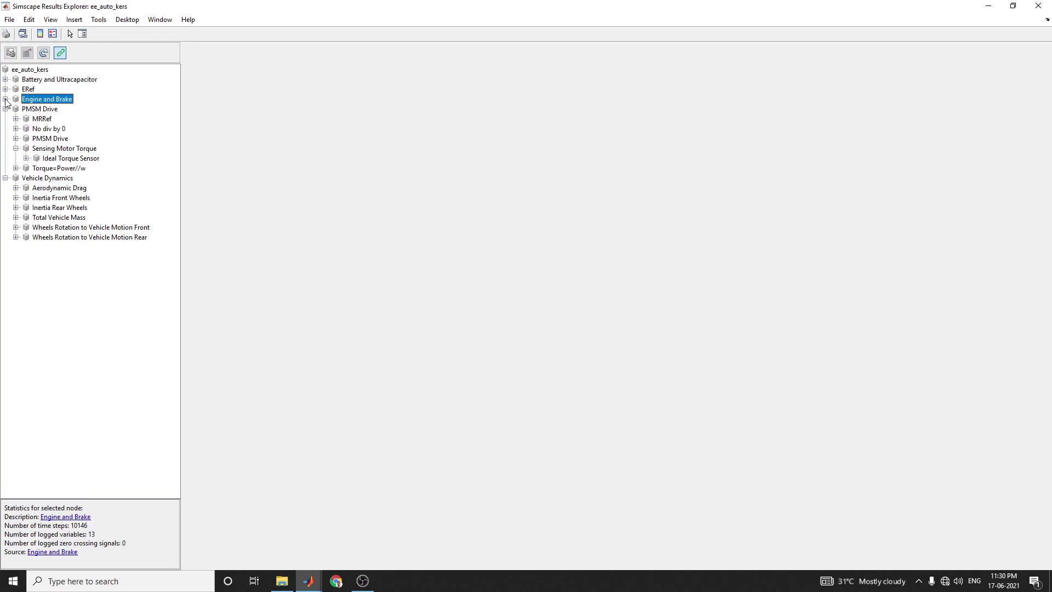
pyautogui.click(6, 99)
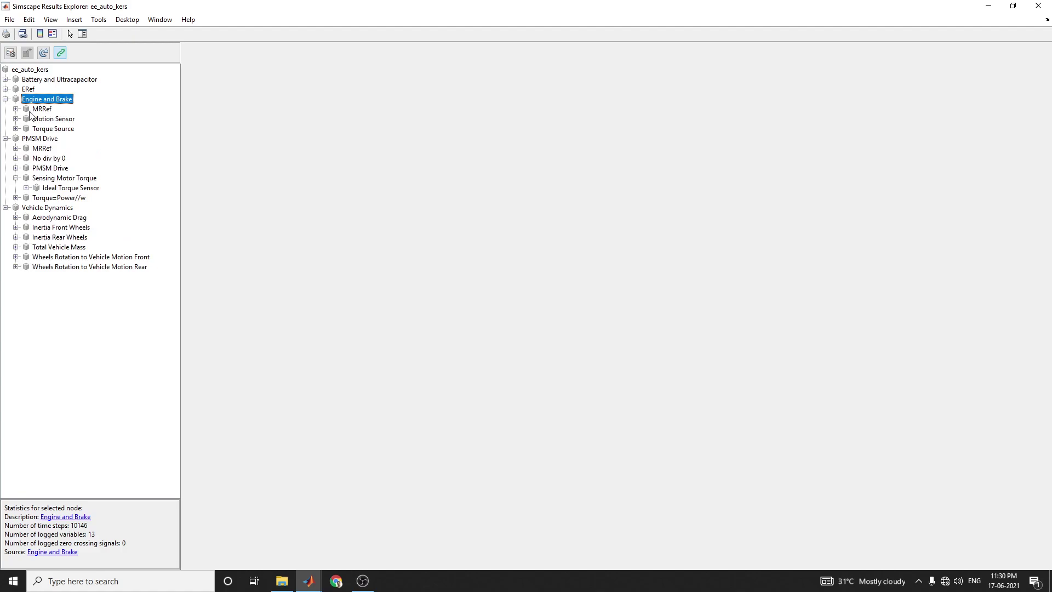
pyautogui.click(49, 120)
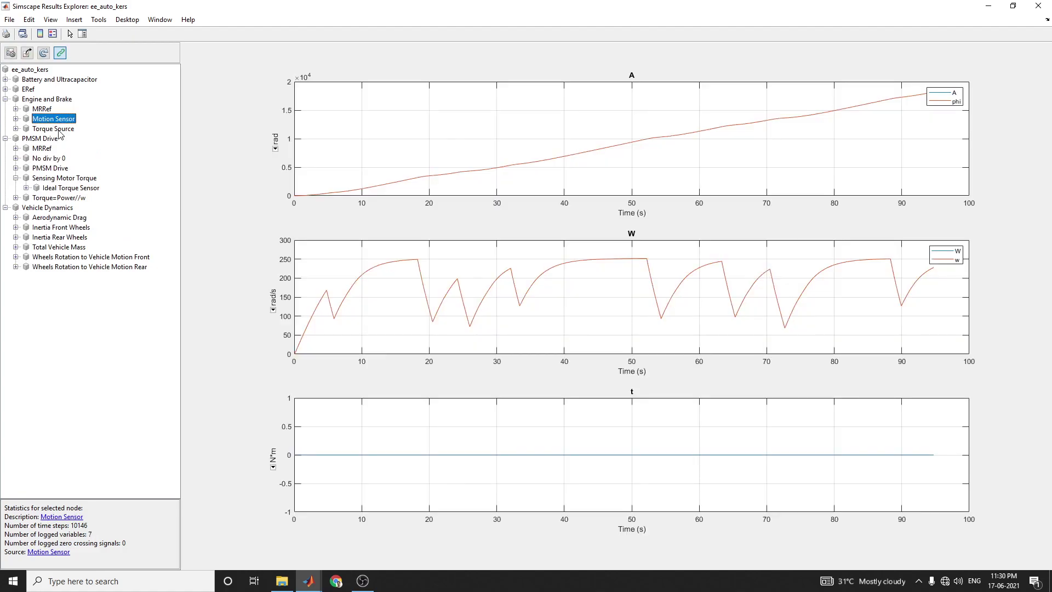
pyautogui.click(58, 130)
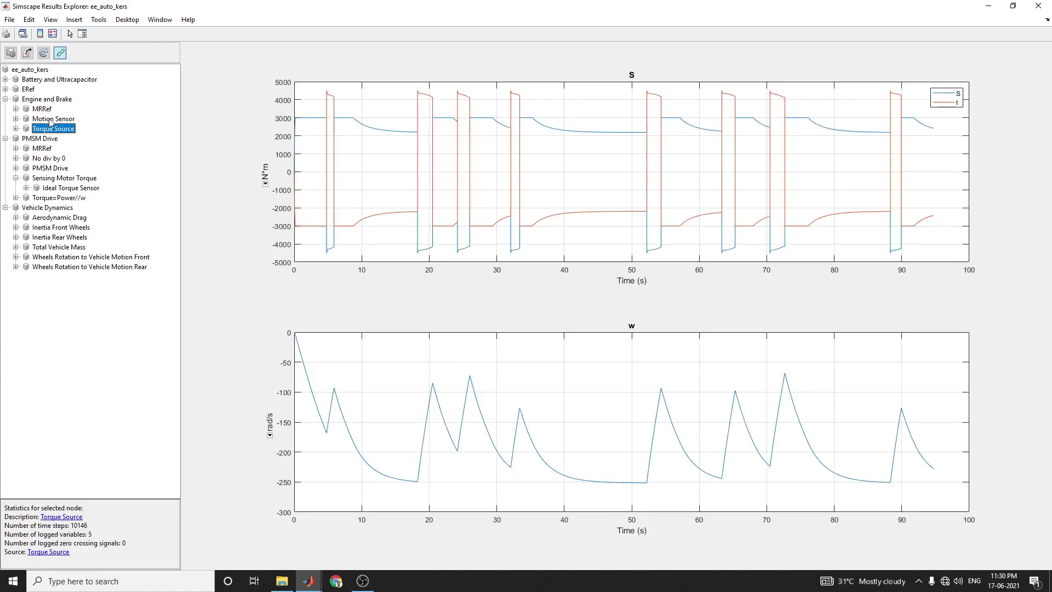
pyautogui.click(50, 120)
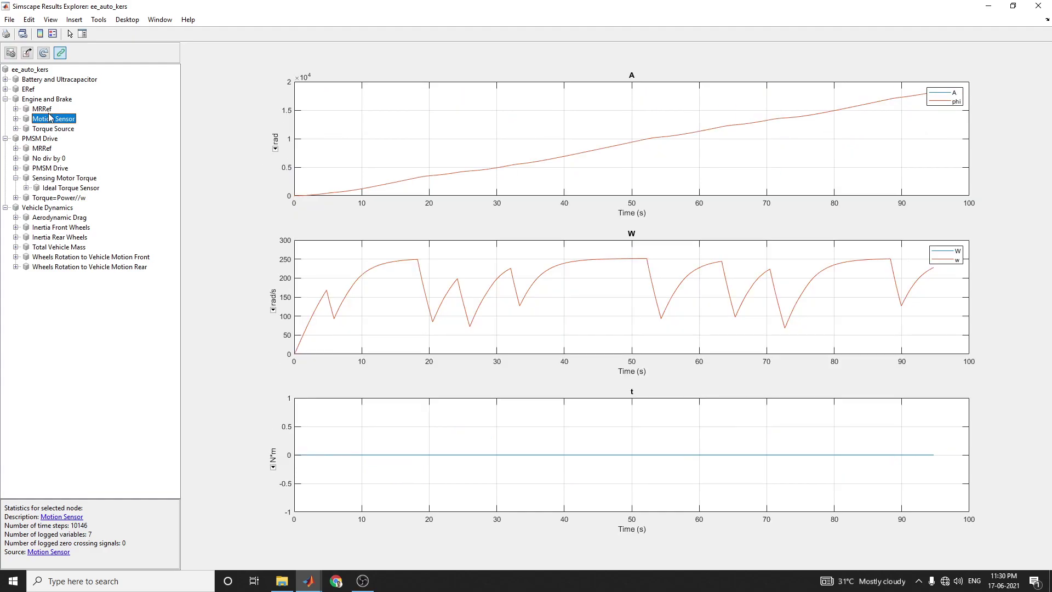
pyautogui.click(49, 112)
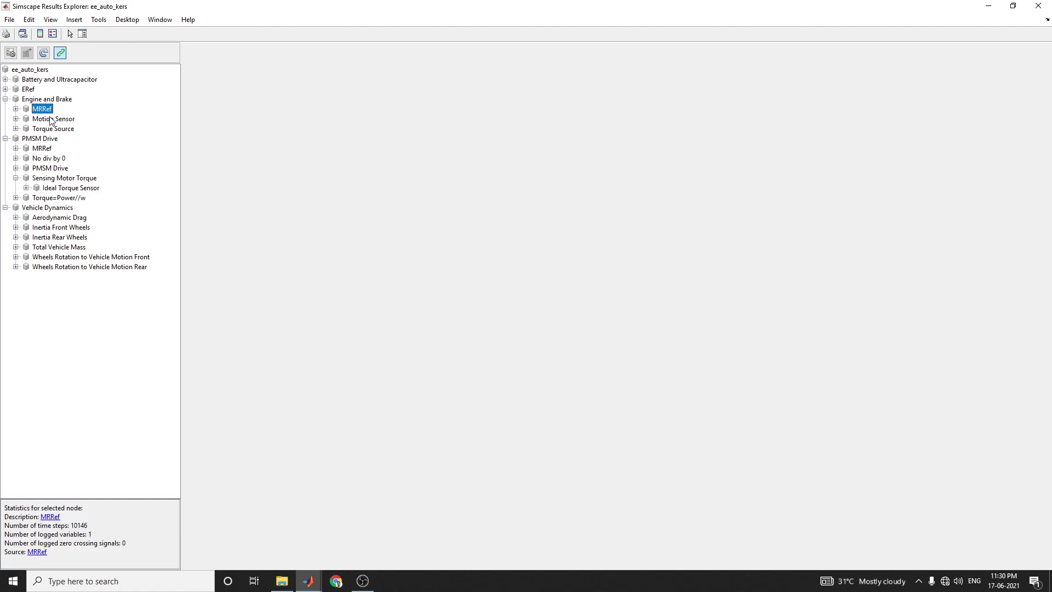
# Step: Expand the Battery and Ultracapacitor results and view the Lithium-Ion Battery plots at full window size
pyautogui.click(56, 81)
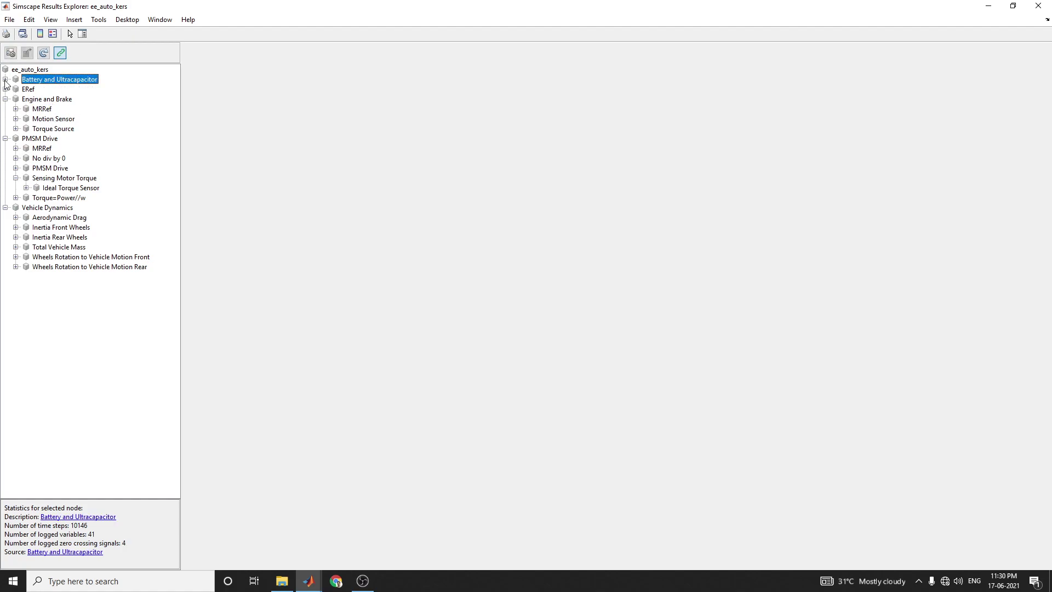
pyautogui.click(5, 80)
pyautogui.click(41, 91)
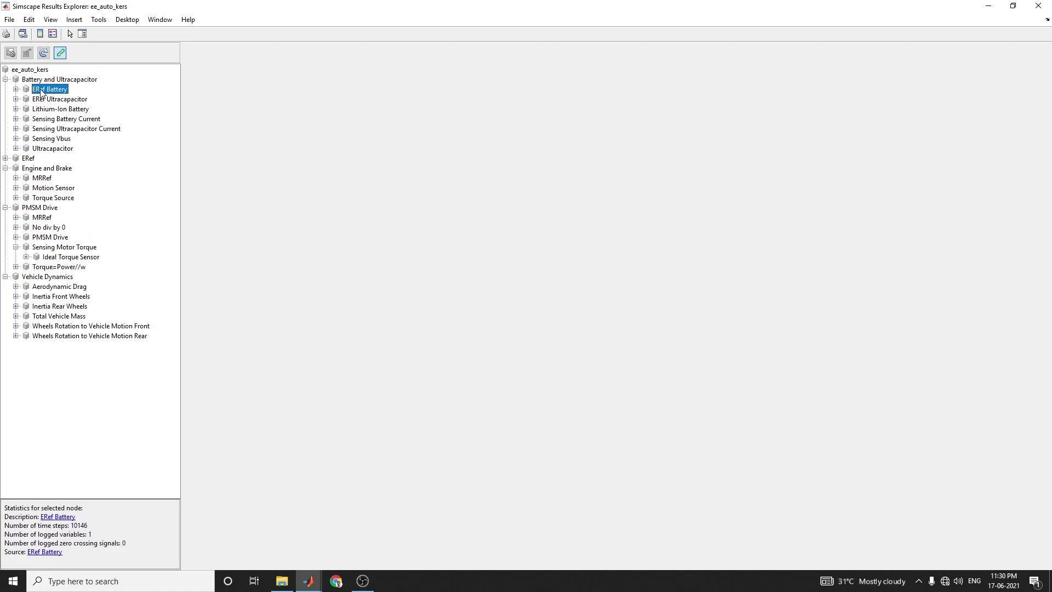
pyautogui.click(61, 110)
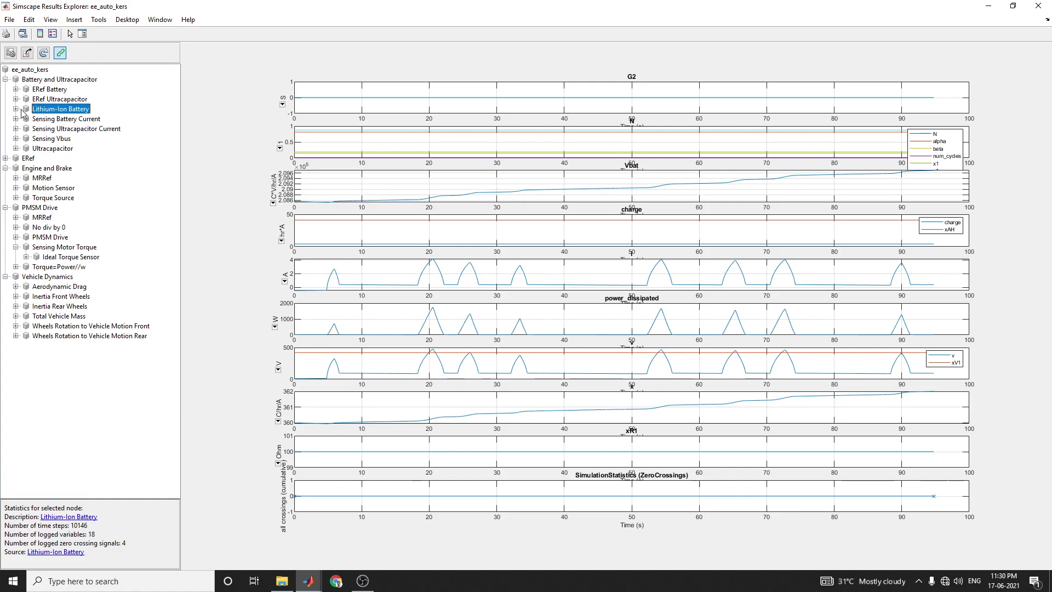
pyautogui.click(1012, 6)
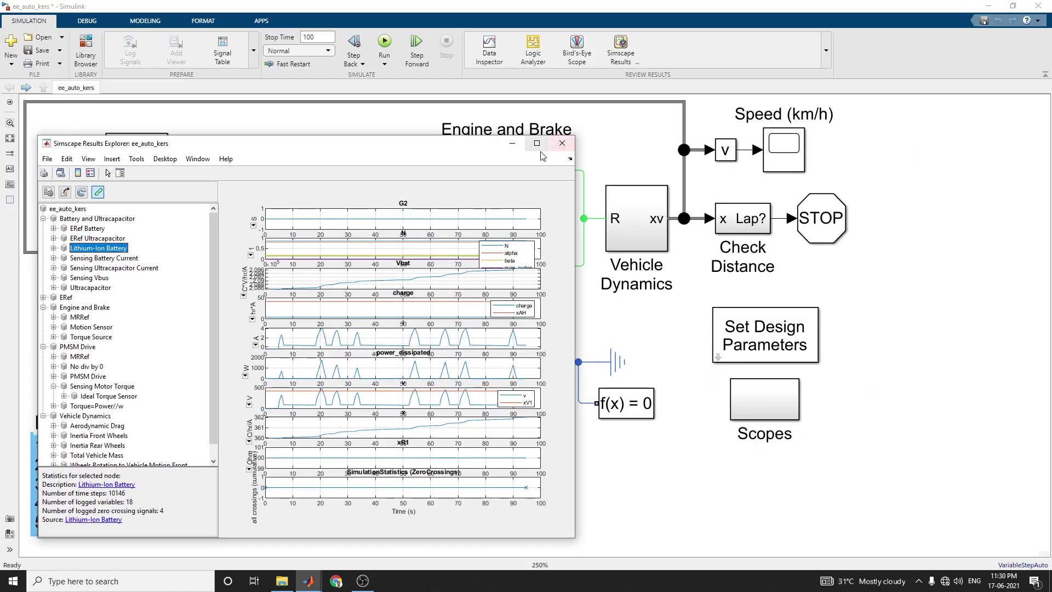
pyautogui.click(543, 139)
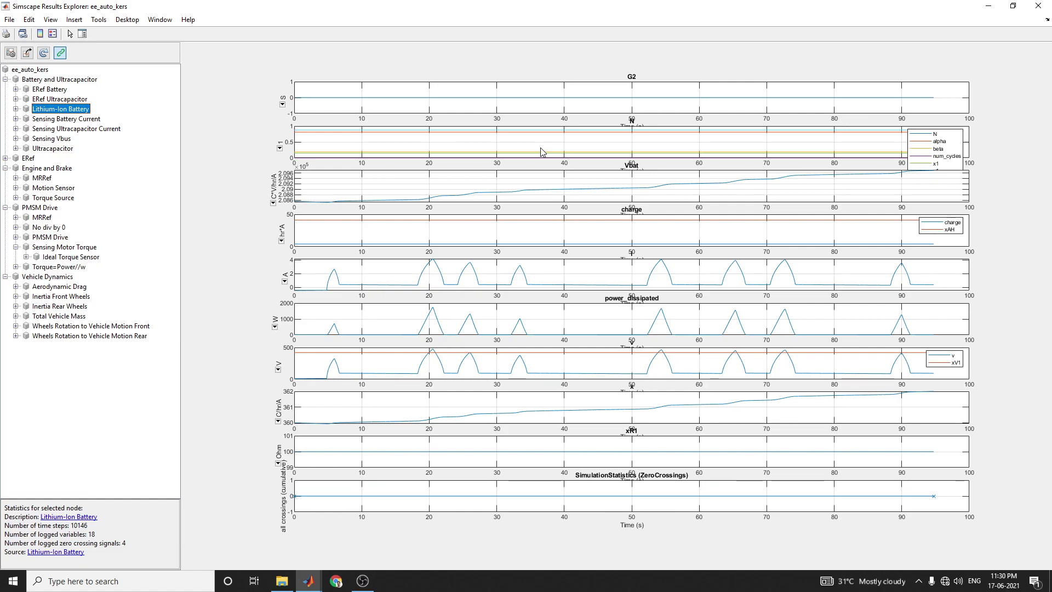
# Step: Expand the Lithium-Ion Battery's logged variables and view the G2 and SimulationStatistics (ZeroCrossings) plots
pyautogui.click(15, 109)
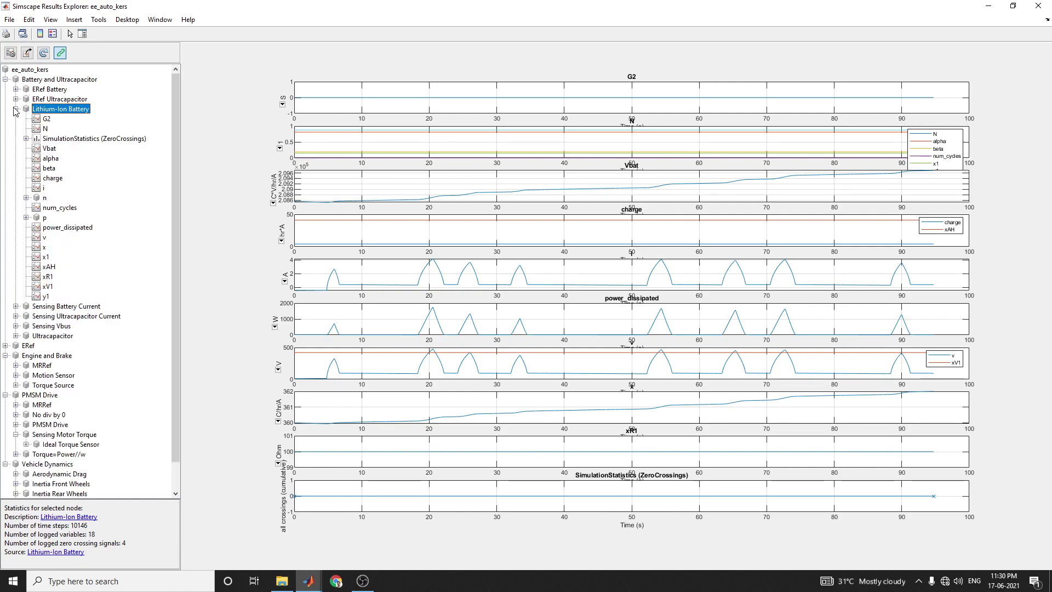
pyautogui.click(43, 119)
pyautogui.click(70, 141)
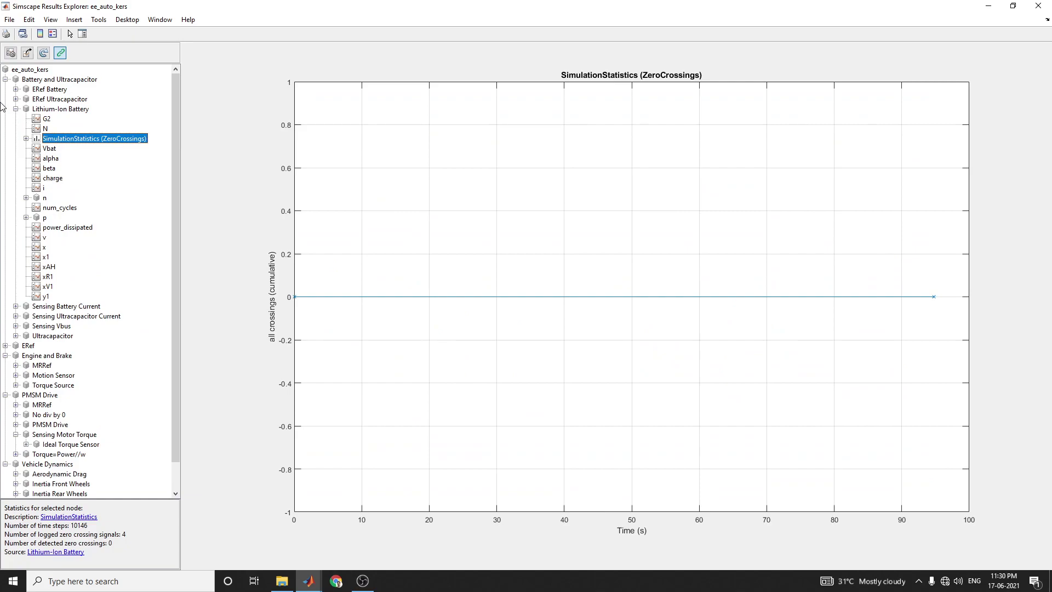
# Step: Collapse the Battery and Ultracapacitor results, select the ee_auto_kers root node and switch back to the Simulink model
pyautogui.click(6, 80)
pyautogui.click(18, 71)
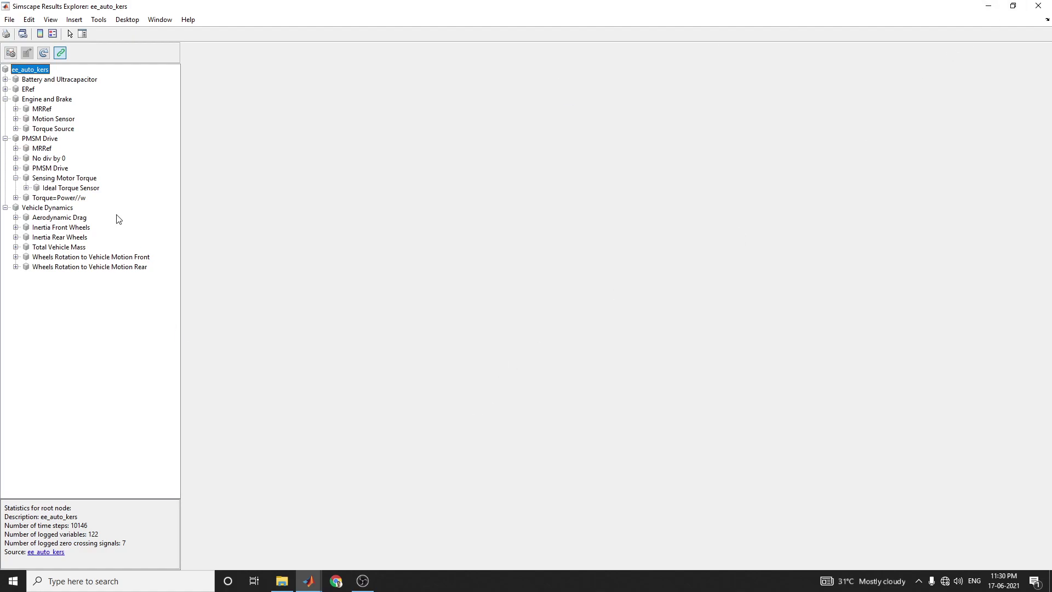
pyautogui.moveTo(308, 579)
pyautogui.click(284, 541)
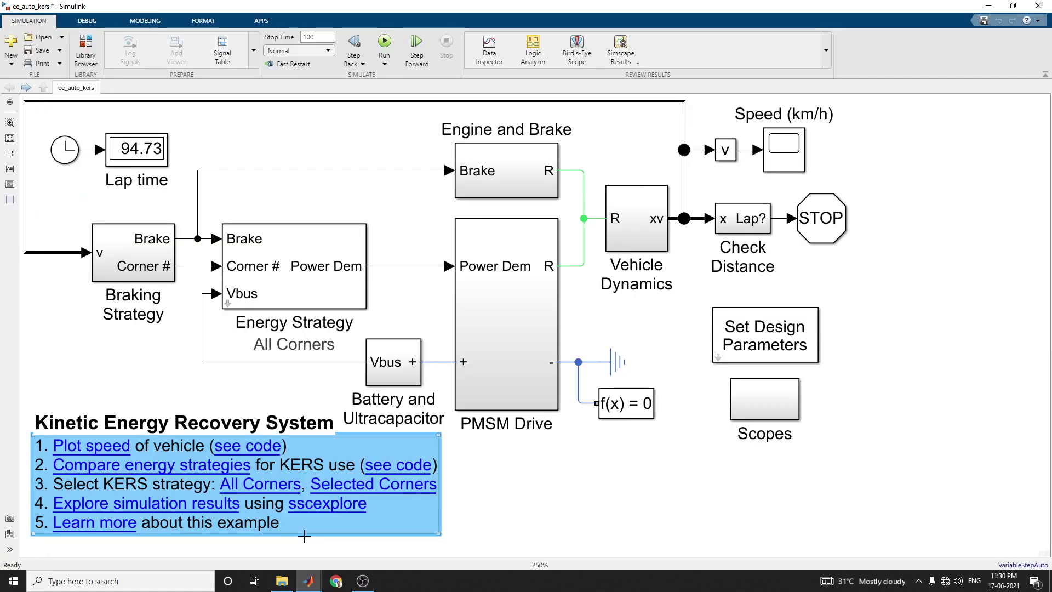